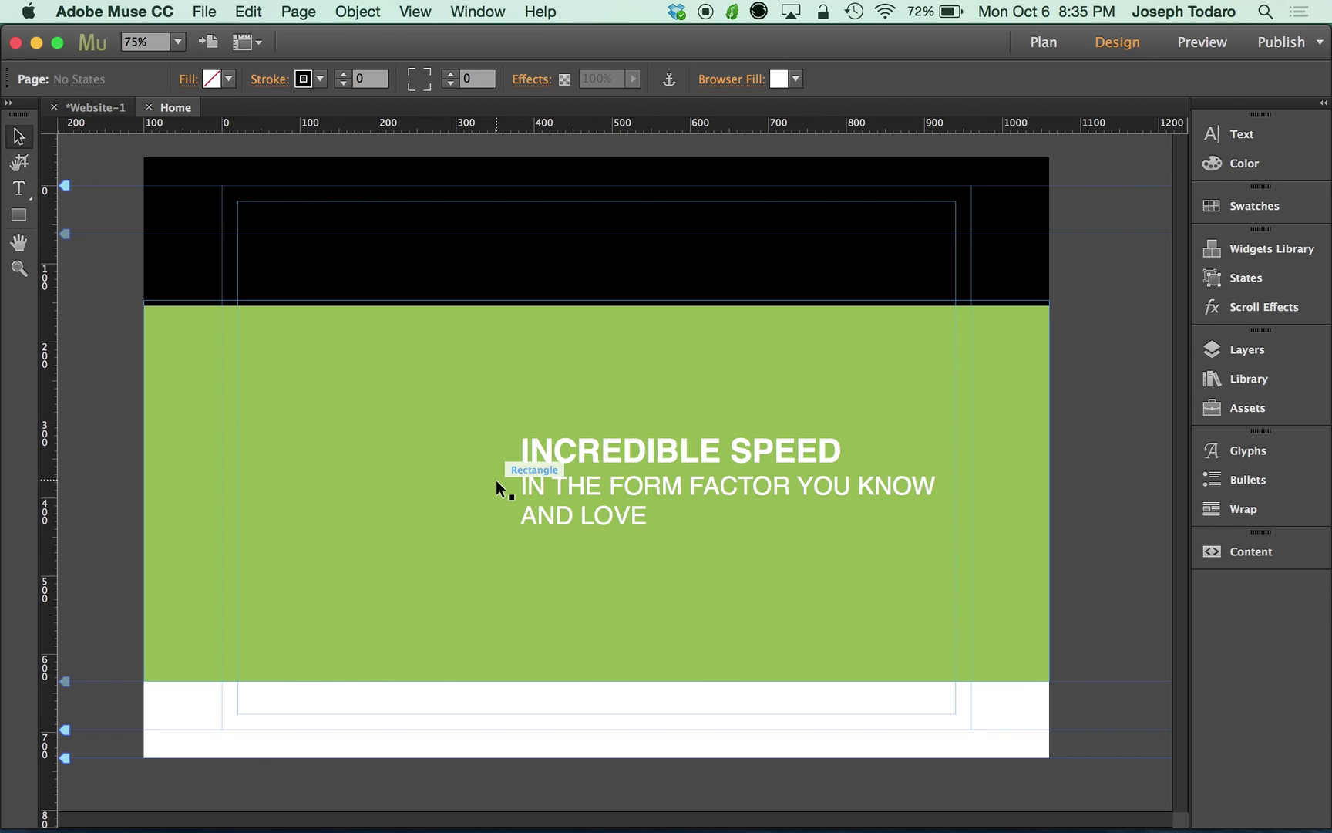
Inspect the black header rectangle and the headline text frame, then deselect everything.
{"action": "left_click", "coordinate": [344, 202]}
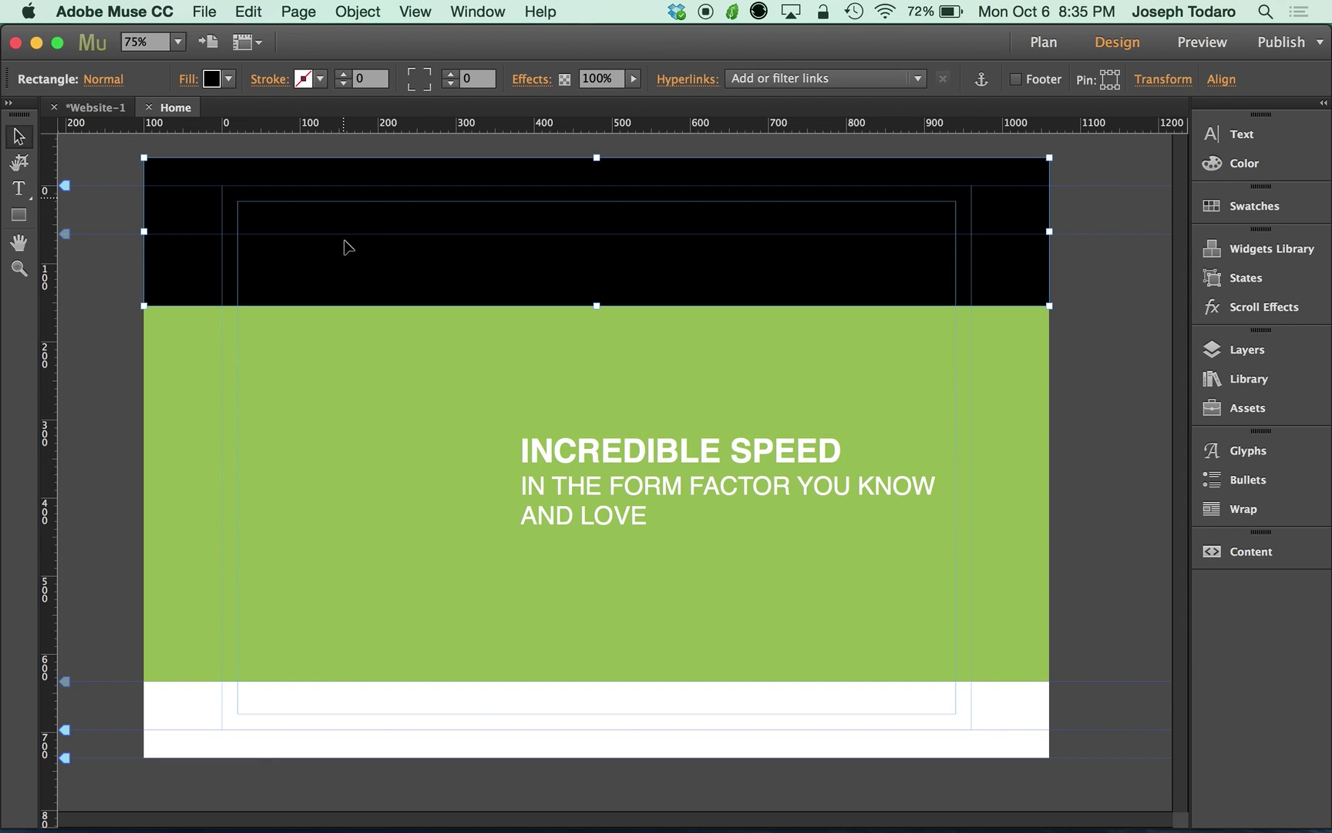
{"action": "left_click", "coordinate": [329, 431]}
{"action": "left_click", "coordinate": [641, 518]}
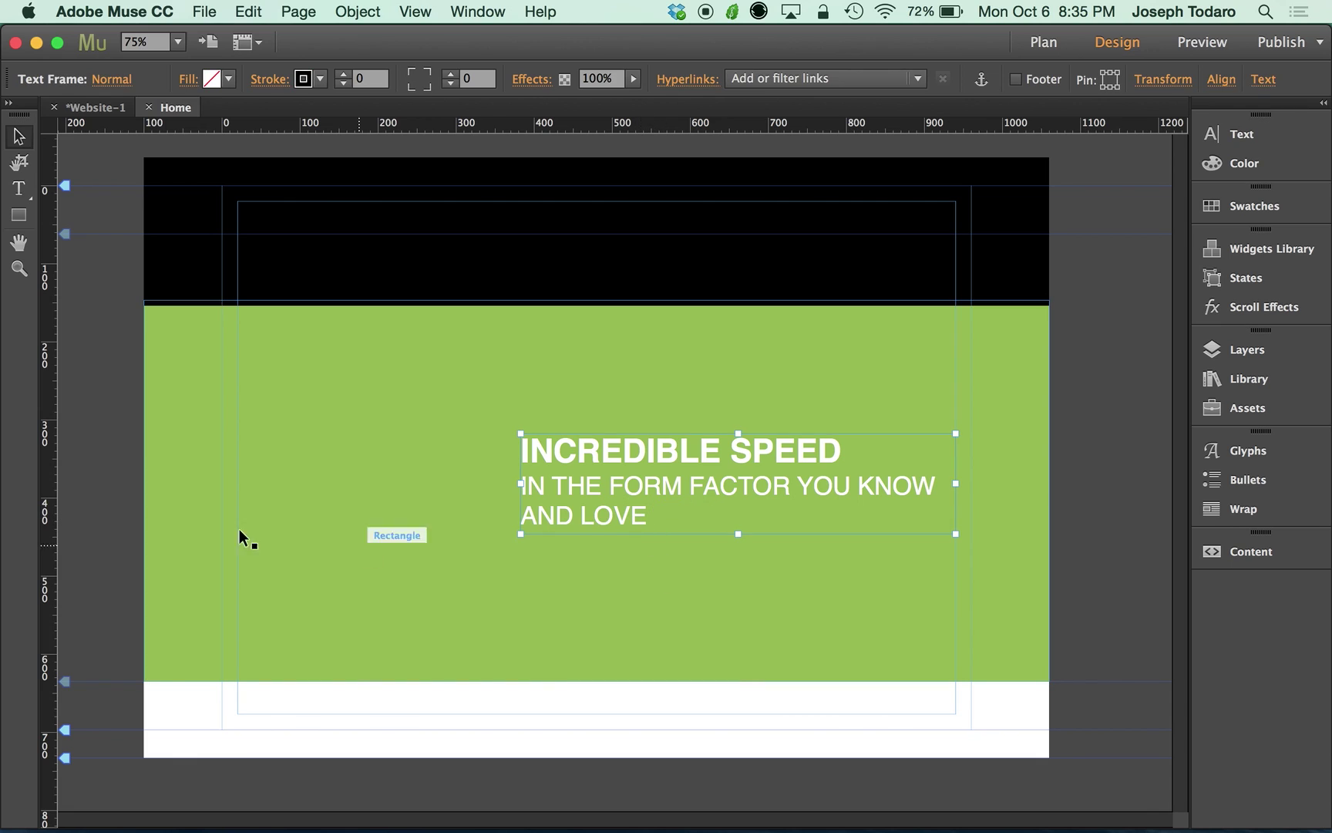
{"action": "left_click", "coordinate": [127, 481]}
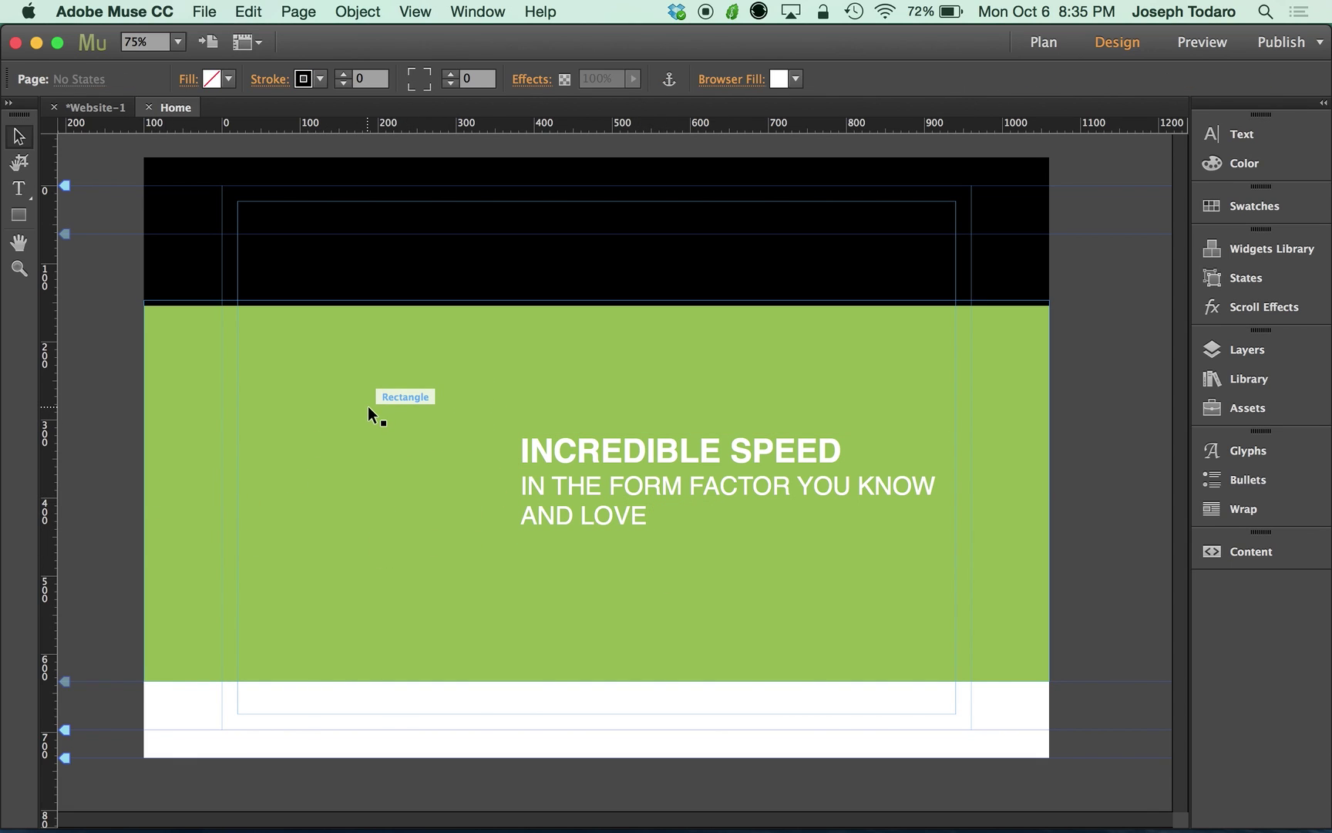
Drag 16 SD Card Front.svg from the desktop onto the green band.
{"action": "key", "text": "F11"}
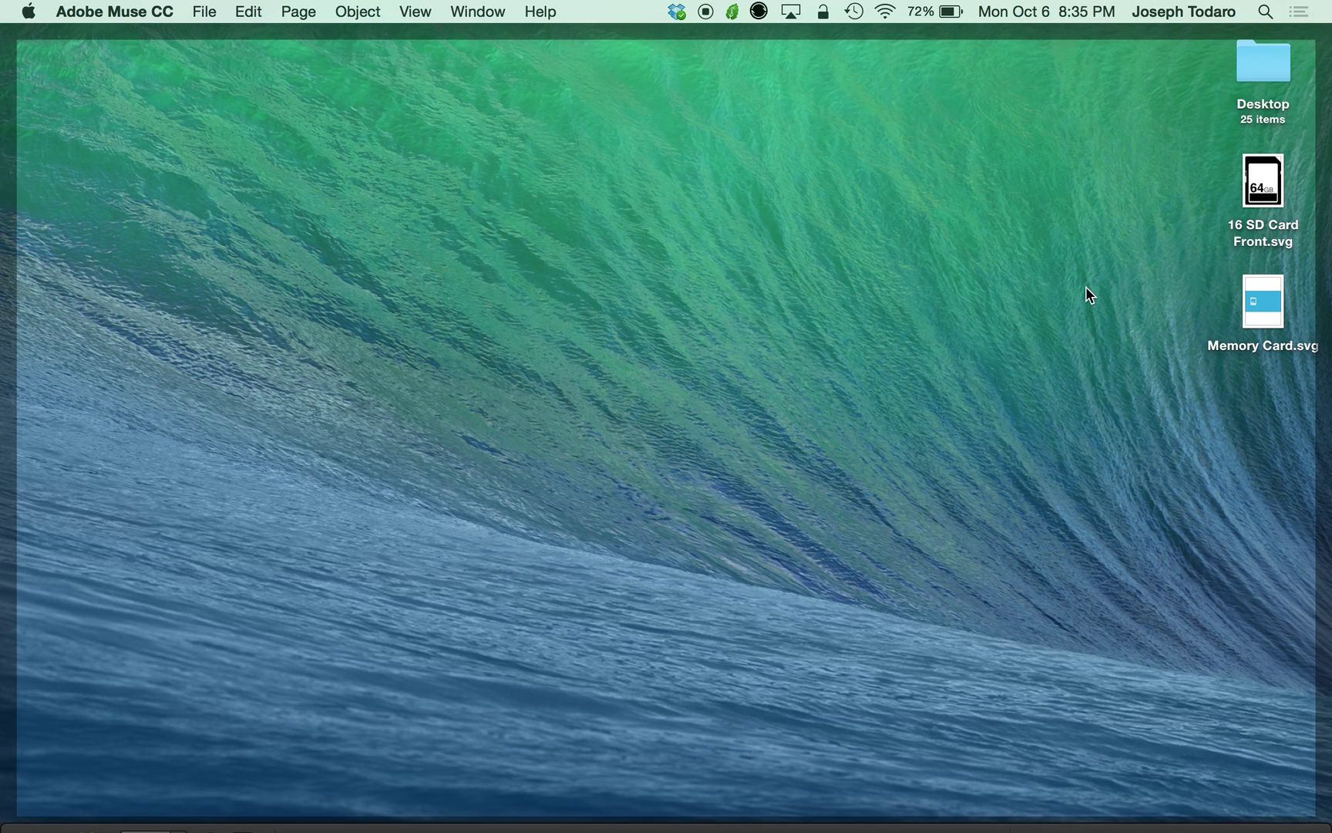
{"action": "left_click", "coordinate": [1262, 169]}
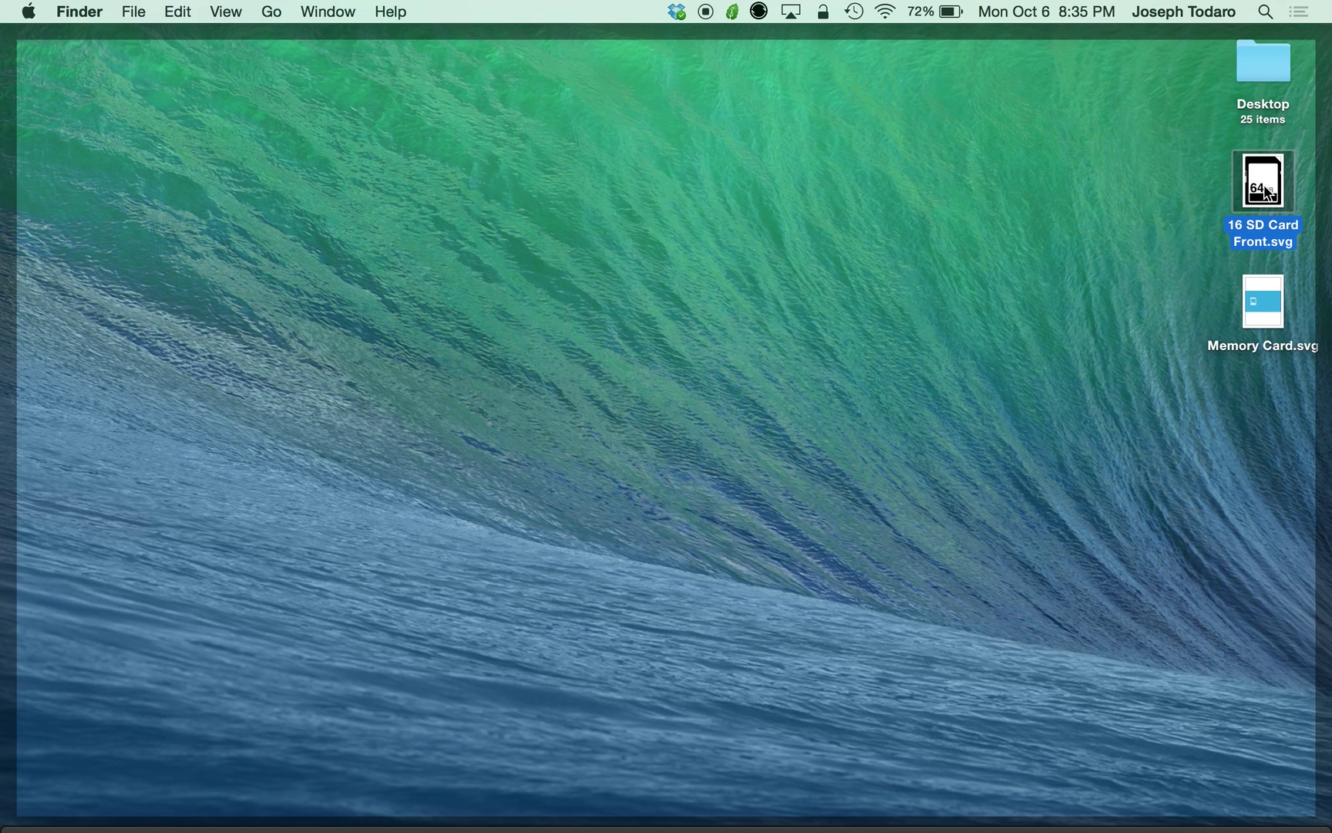
{"action": "left_click_drag", "start_coordinate": [1265, 193], "coordinate": [322, 438]}
{"action": "key", "text": "F11"}
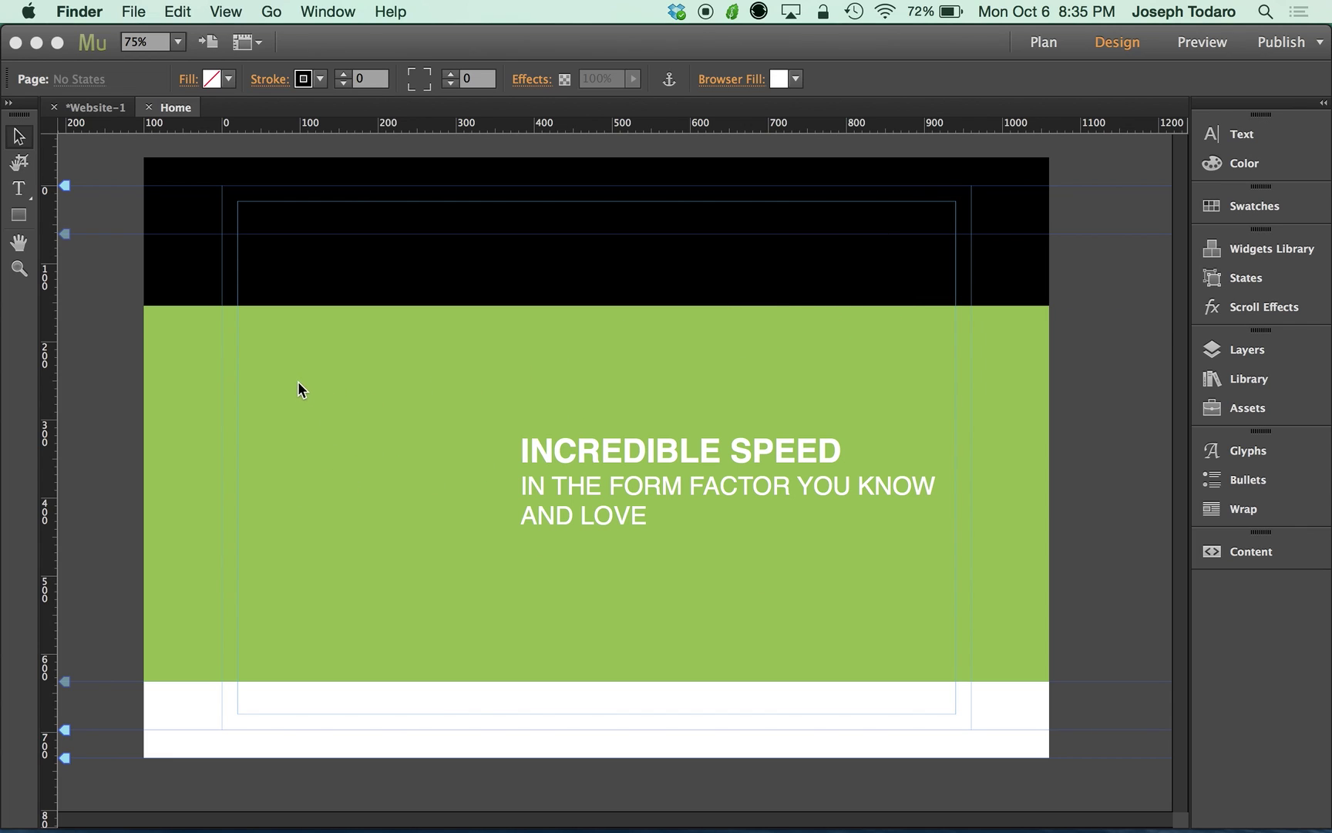
Size the SD card to about 278 px square, centre it with the headline, and preview it.
{"action": "left_click_drag", "start_coordinate": [298, 383], "coordinate": [417, 578]}
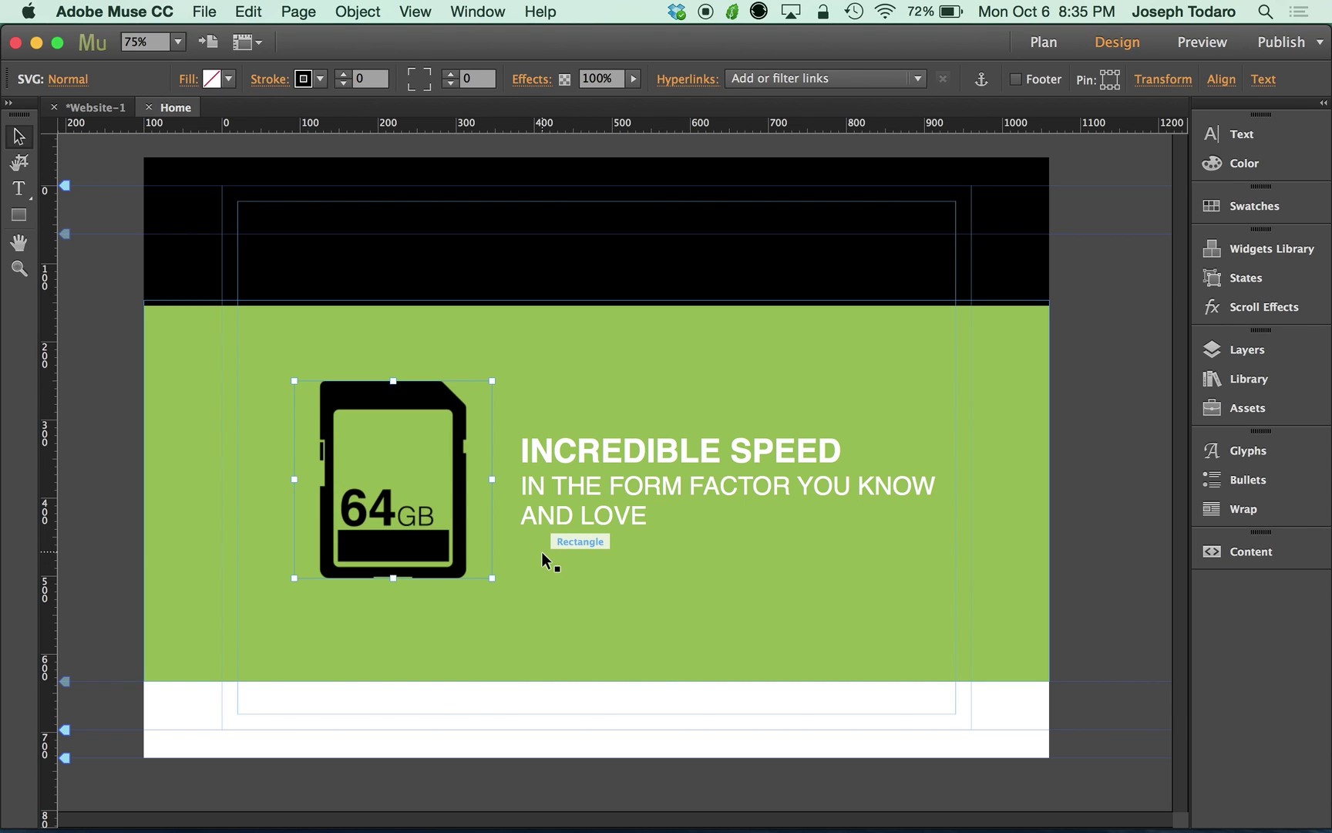
{"action": "left_click_drag", "start_coordinate": [445, 484], "coordinate": [434, 487]}
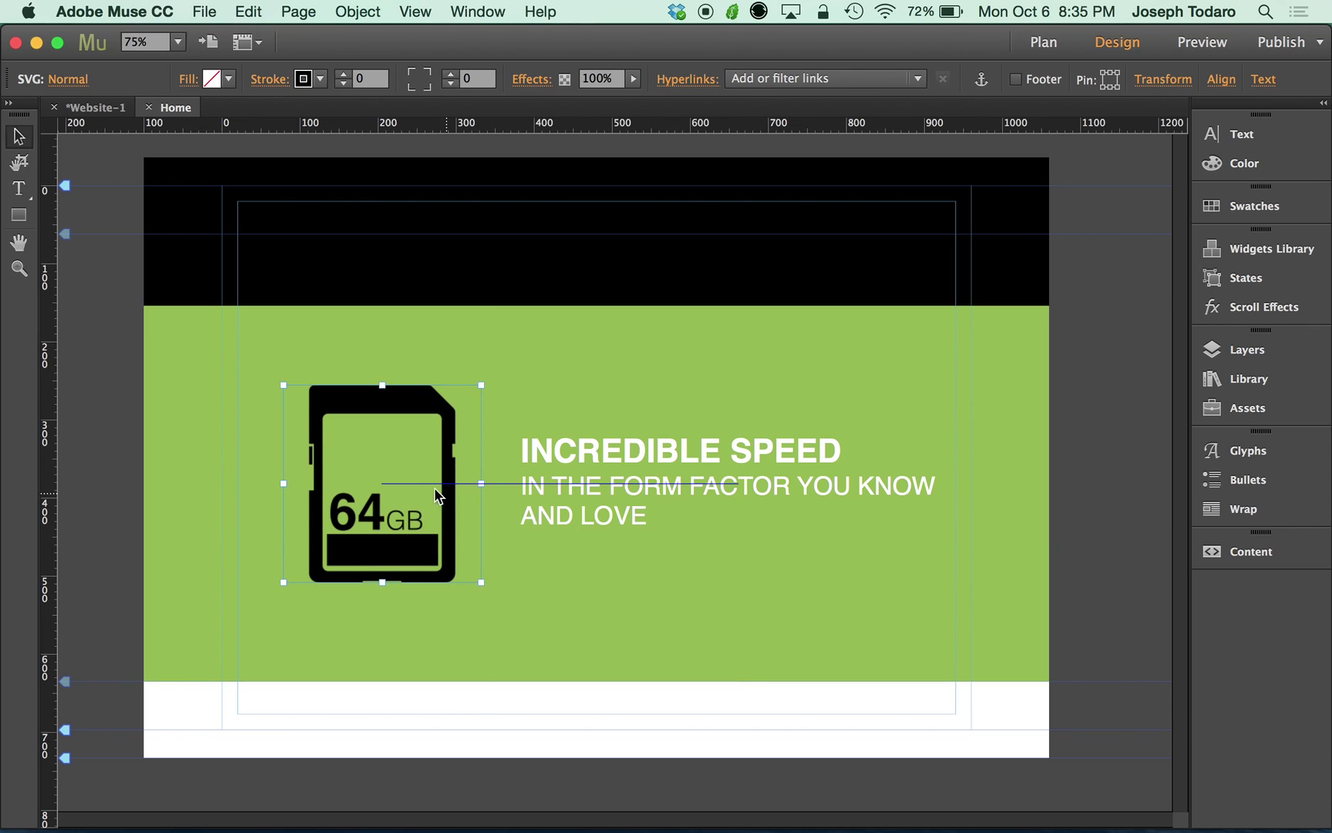
{"action": "left_click", "coordinate": [126, 441]}
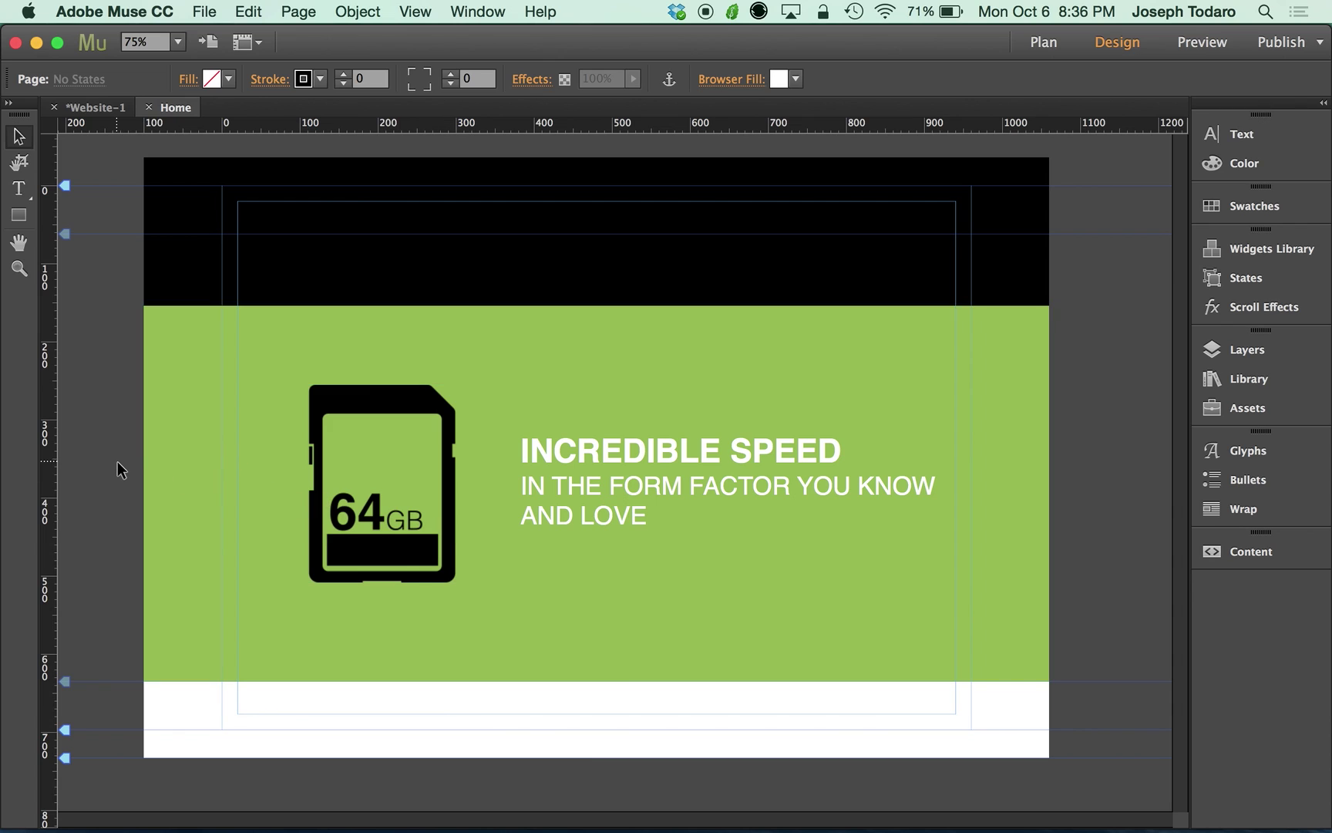
{"action": "key", "text": "super+shift+e"}
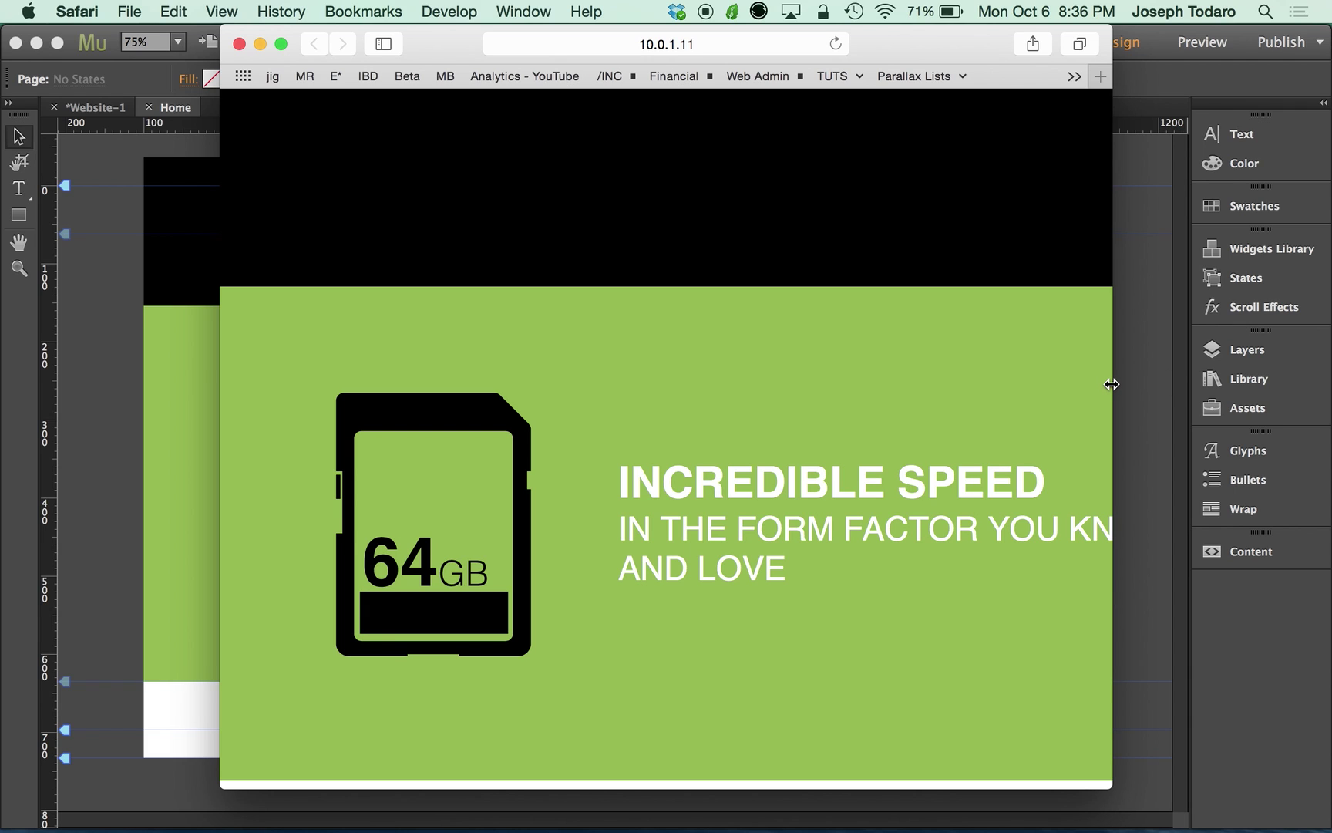
Widen Safari to full width and zoom in and out to confirm the SD card scales crisply.
{"action": "left_click_drag", "start_coordinate": [1111, 384], "coordinate": [1327, 349]}
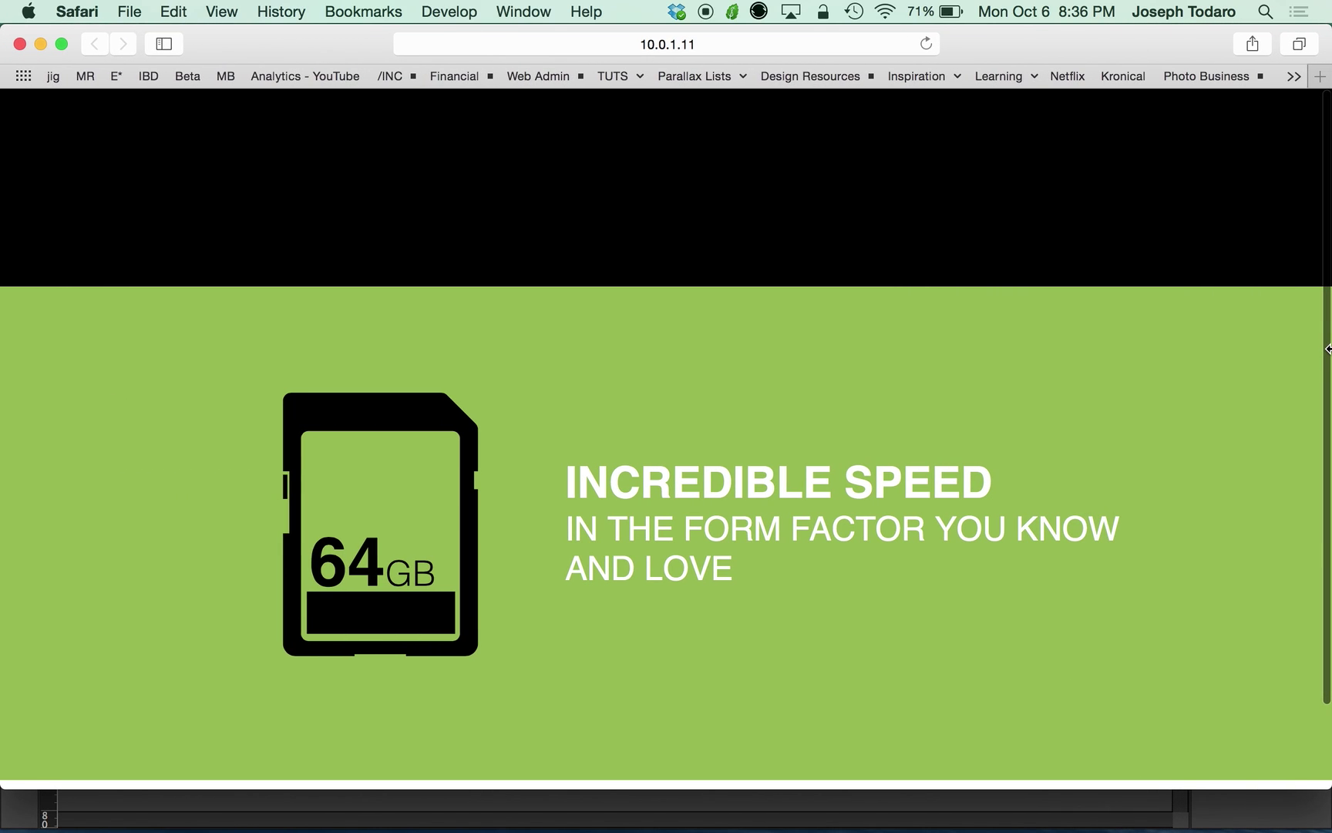
{"action": "scroll", "coordinate": [748, 439], "scroll_direction": "down", "scroll_amount": 3}
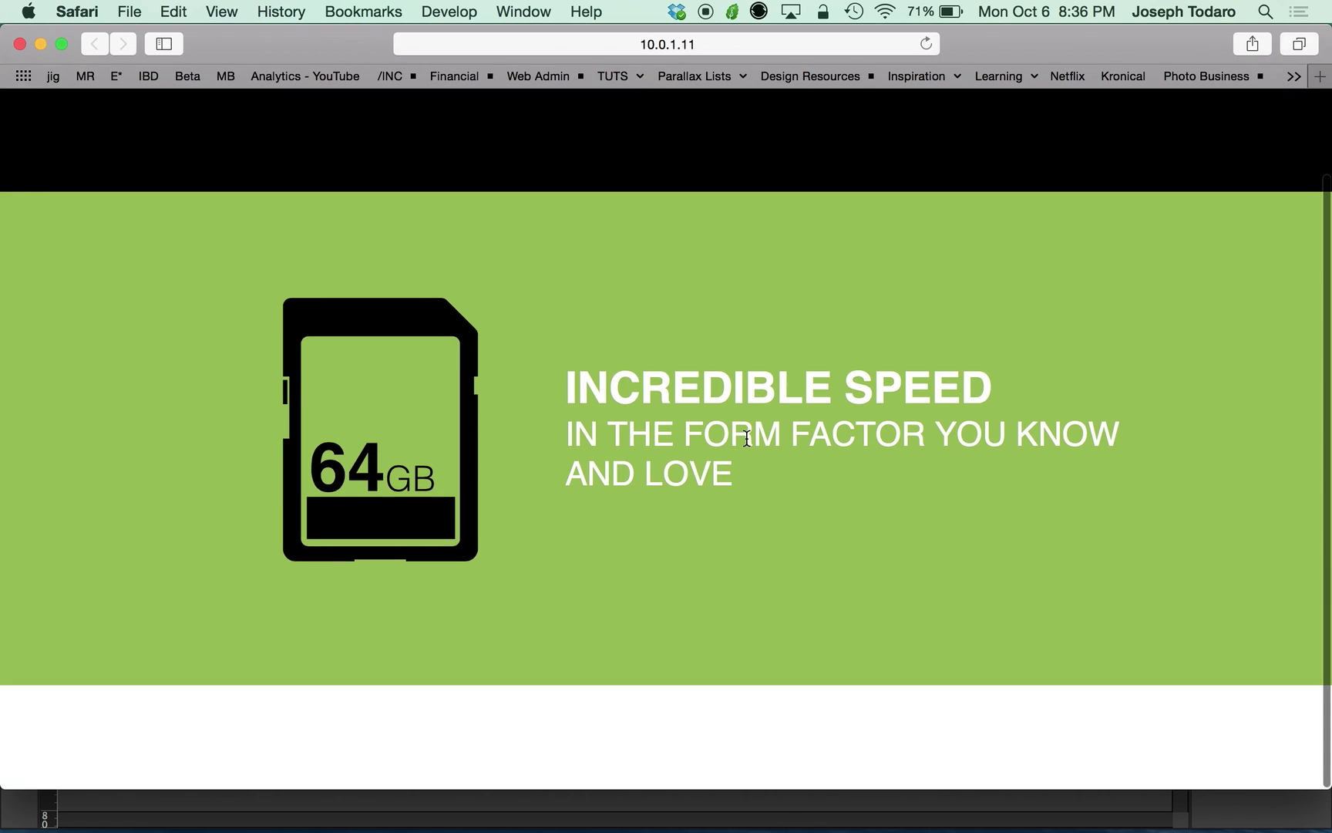
{"action": "key", "text": "super+equal"}
{"action": "key", "text": "super+equal"}
{"action": "key", "text": "super+equal"}
{"action": "key", "text": "super+equal"}
{"action": "key", "text": "super+equal"}
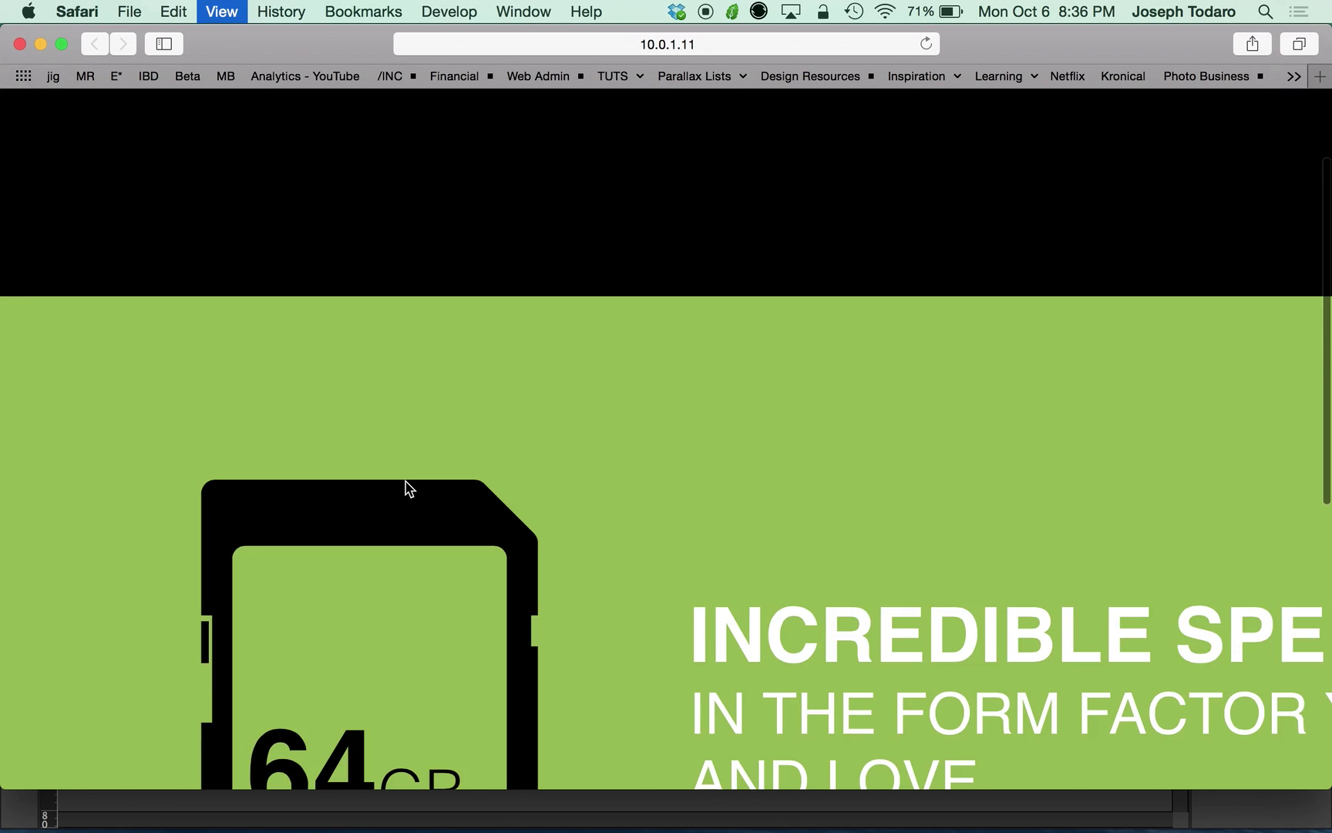
{"action": "scroll", "coordinate": [406, 481], "scroll_direction": "down", "scroll_amount": 10}
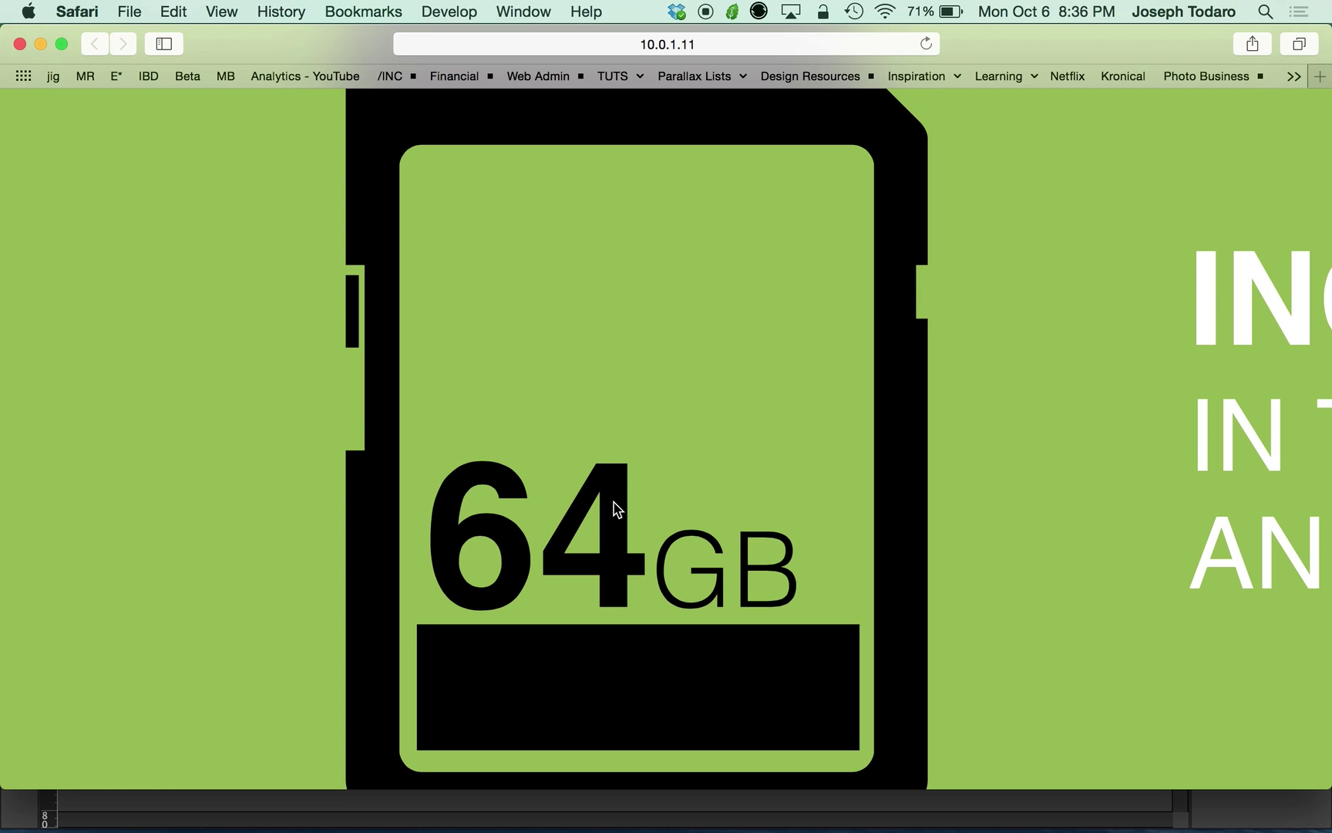
{"action": "scroll", "coordinate": [617, 509], "scroll_direction": "down", "scroll_amount": 5}
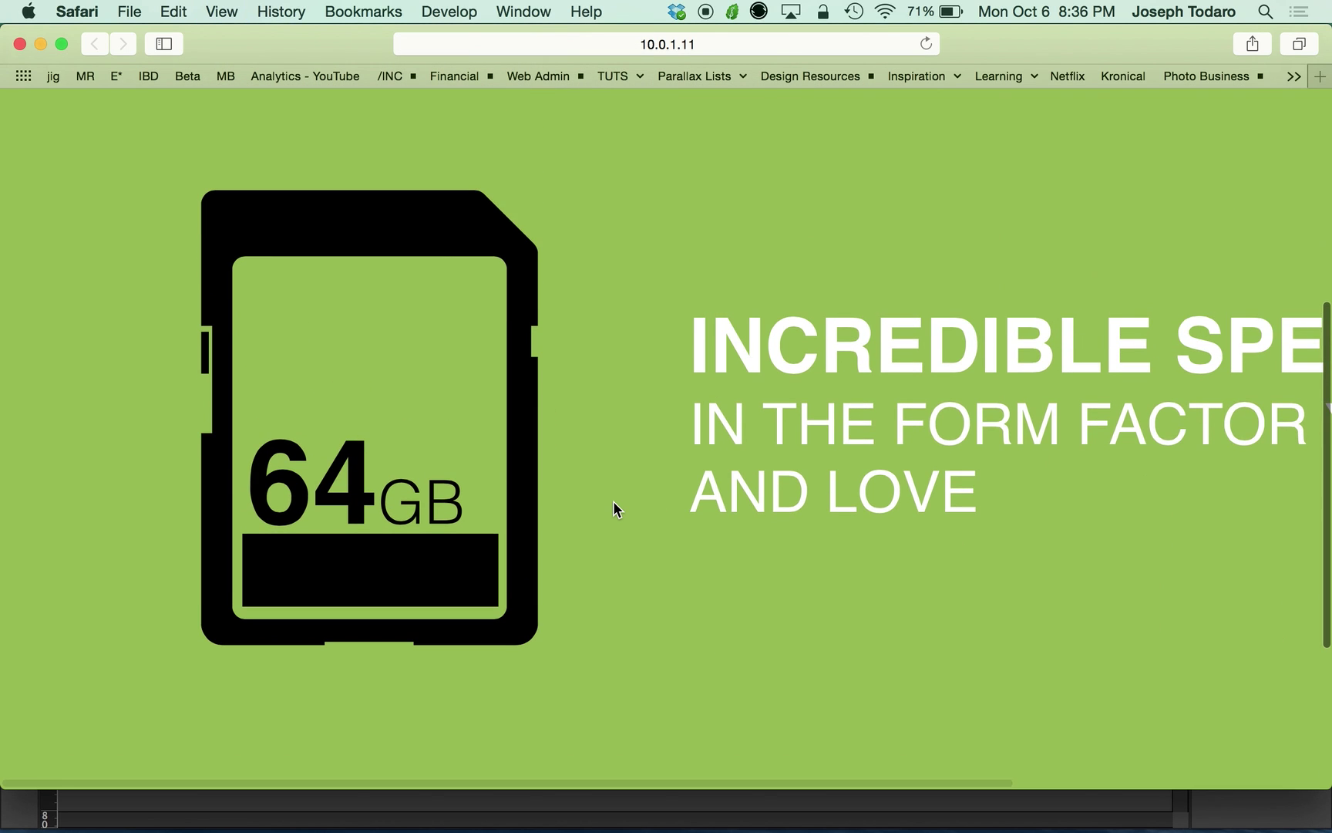
{"action": "key", "text": "super+minus"}
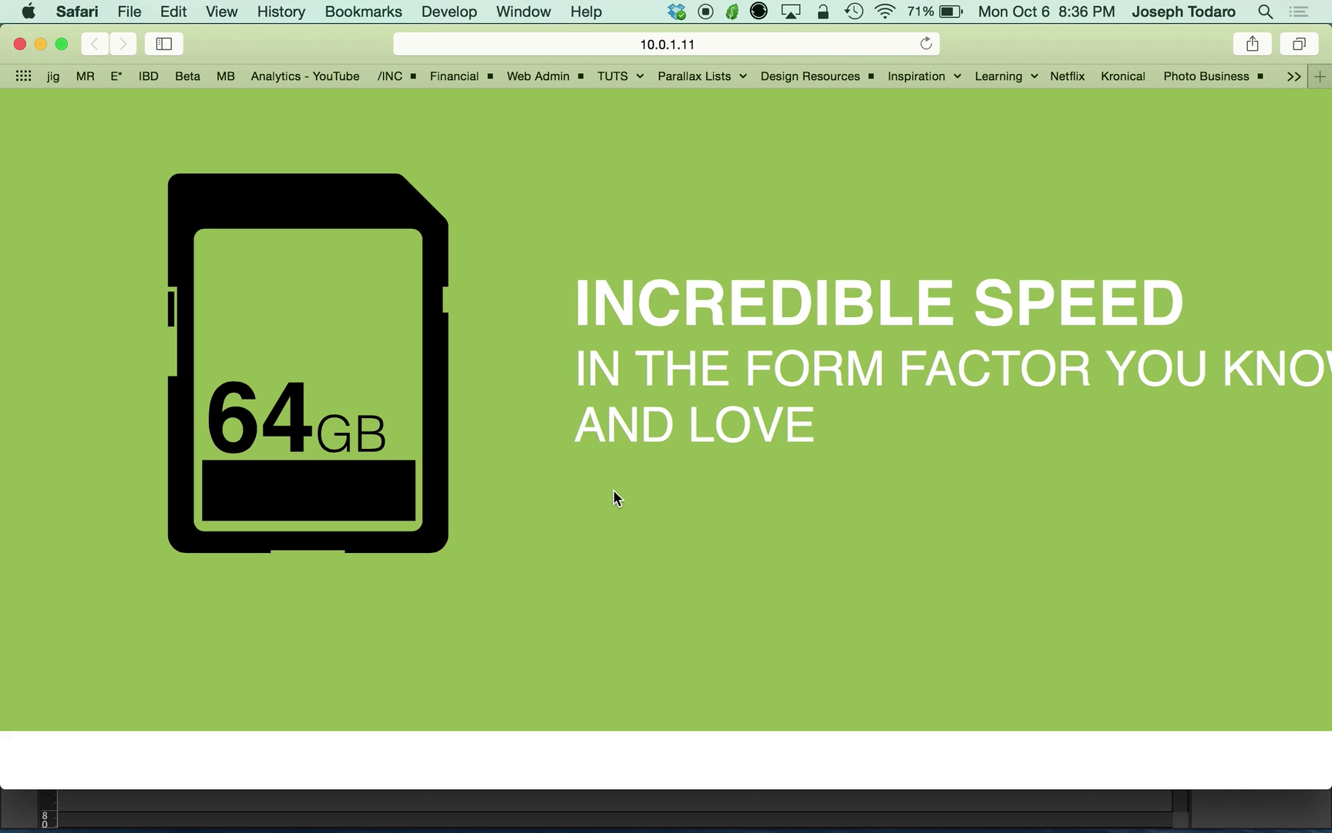
{"action": "key", "text": "super+Tab"}
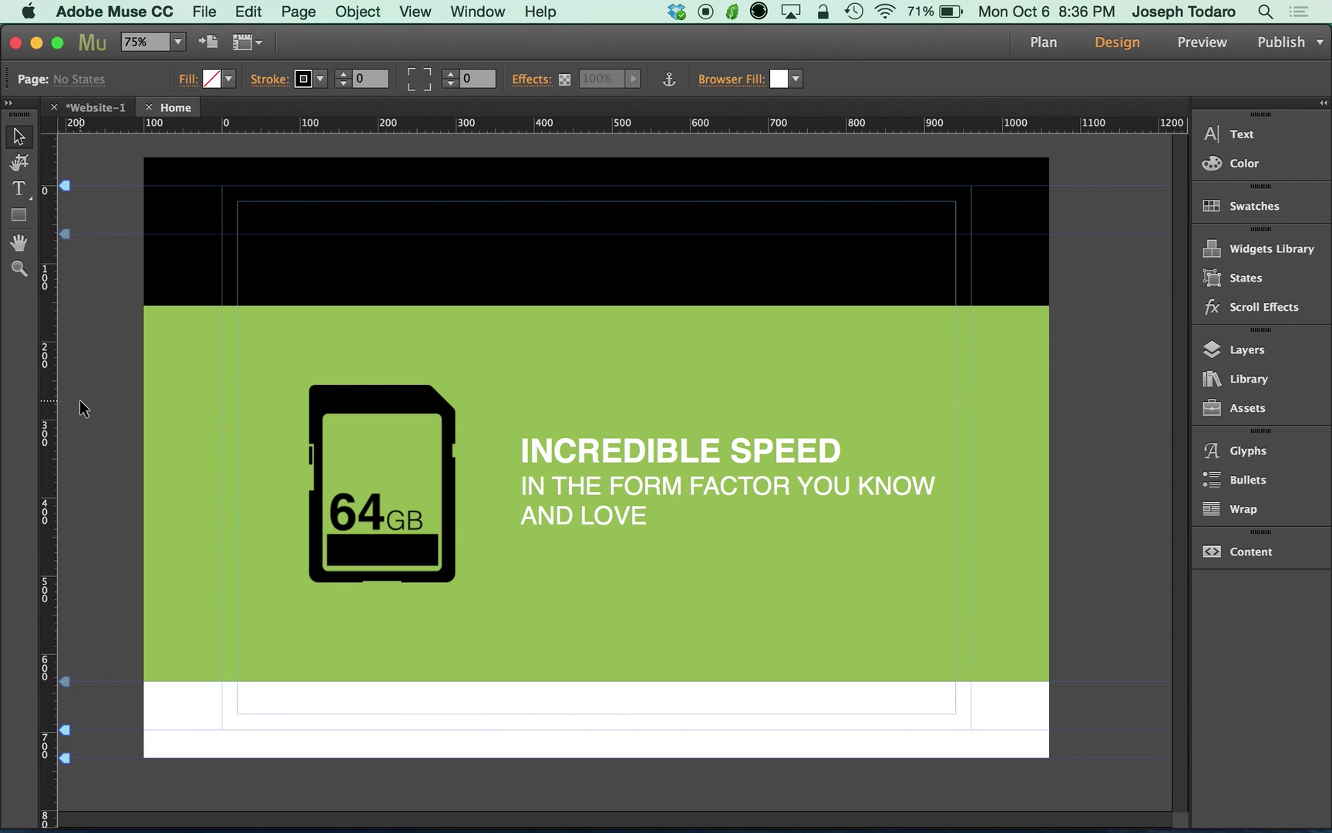
Delete the SD card graphic from the page and open 16 SD Card Front.svg in Illustrator.
{"action": "left_click", "coordinate": [408, 406]}
{"action": "key", "text": "Delete"}
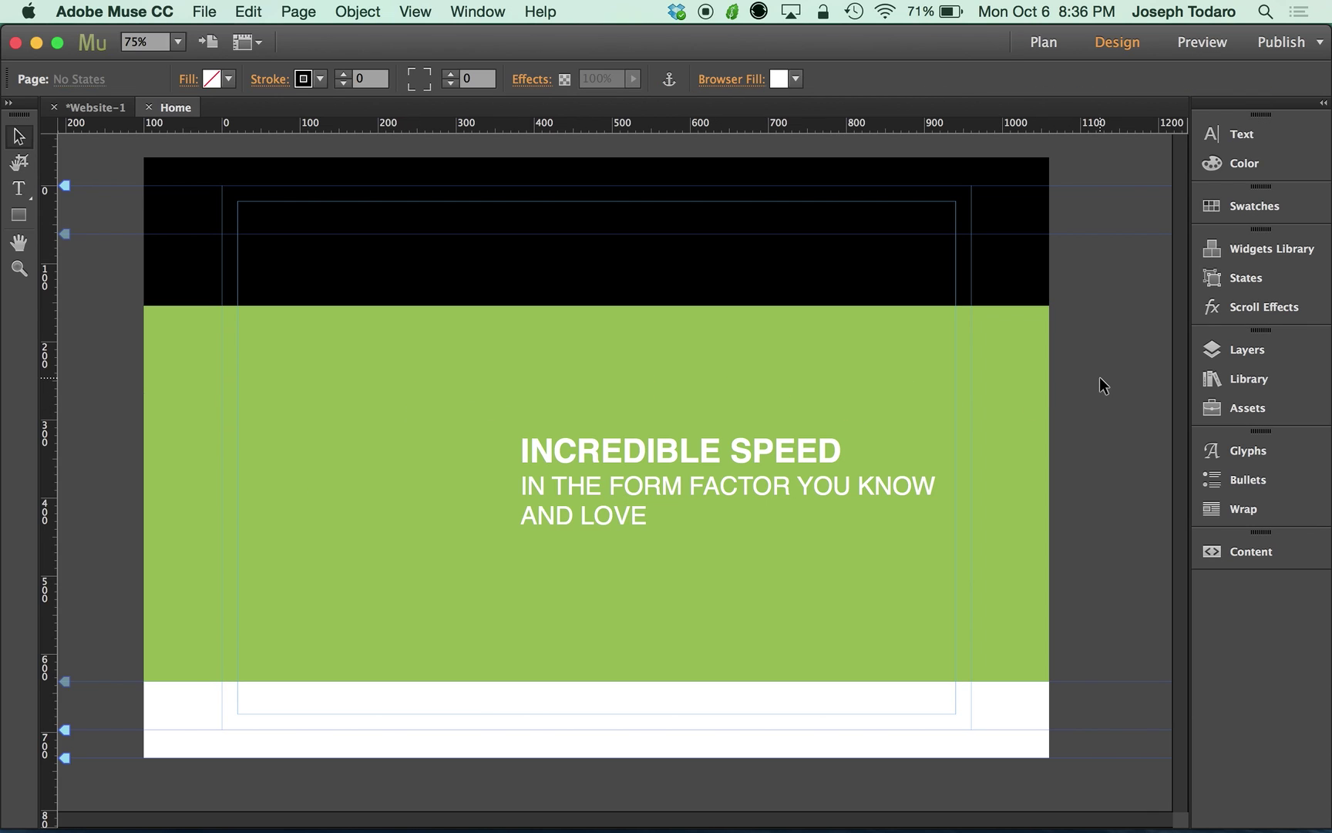
{"action": "key", "text": "F11"}
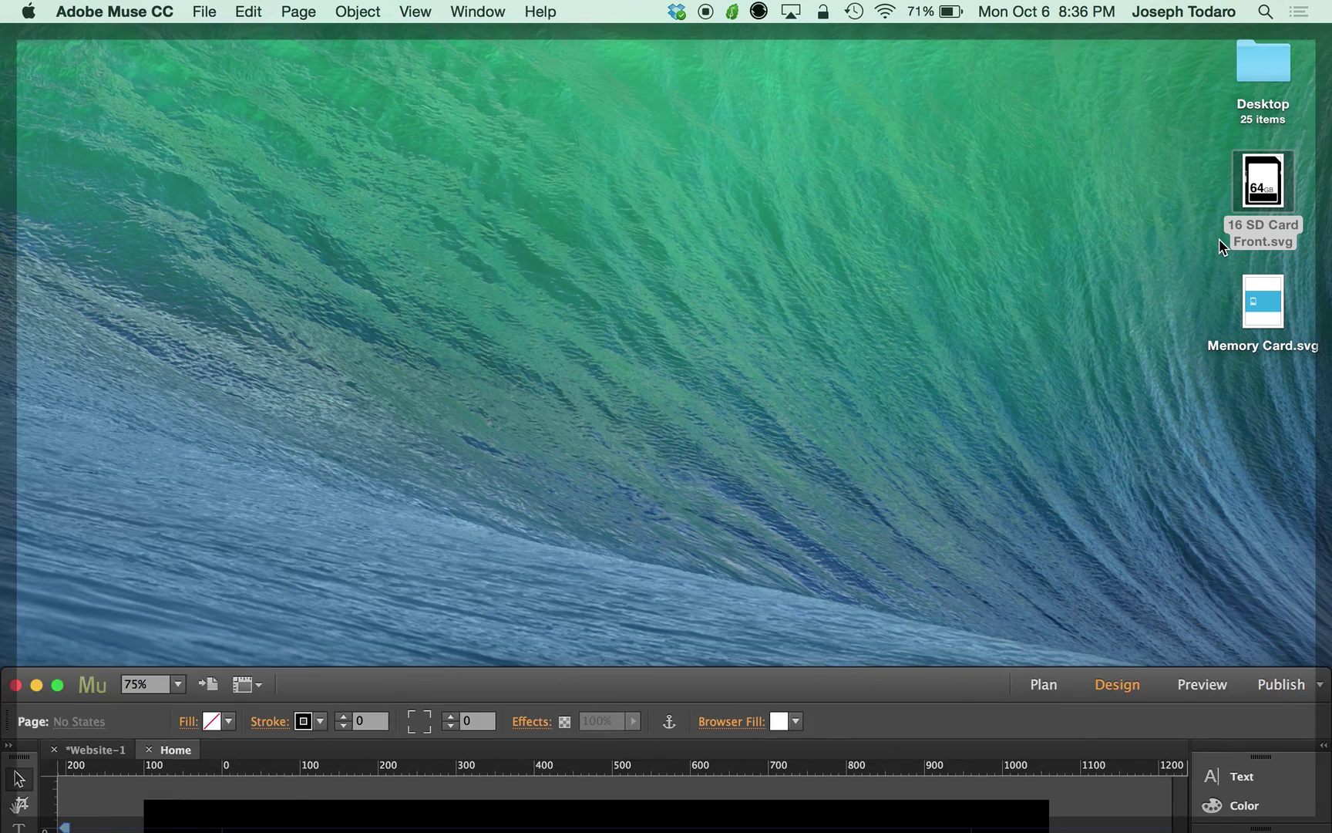
{"action": "double_click", "coordinate": [1276, 188]}
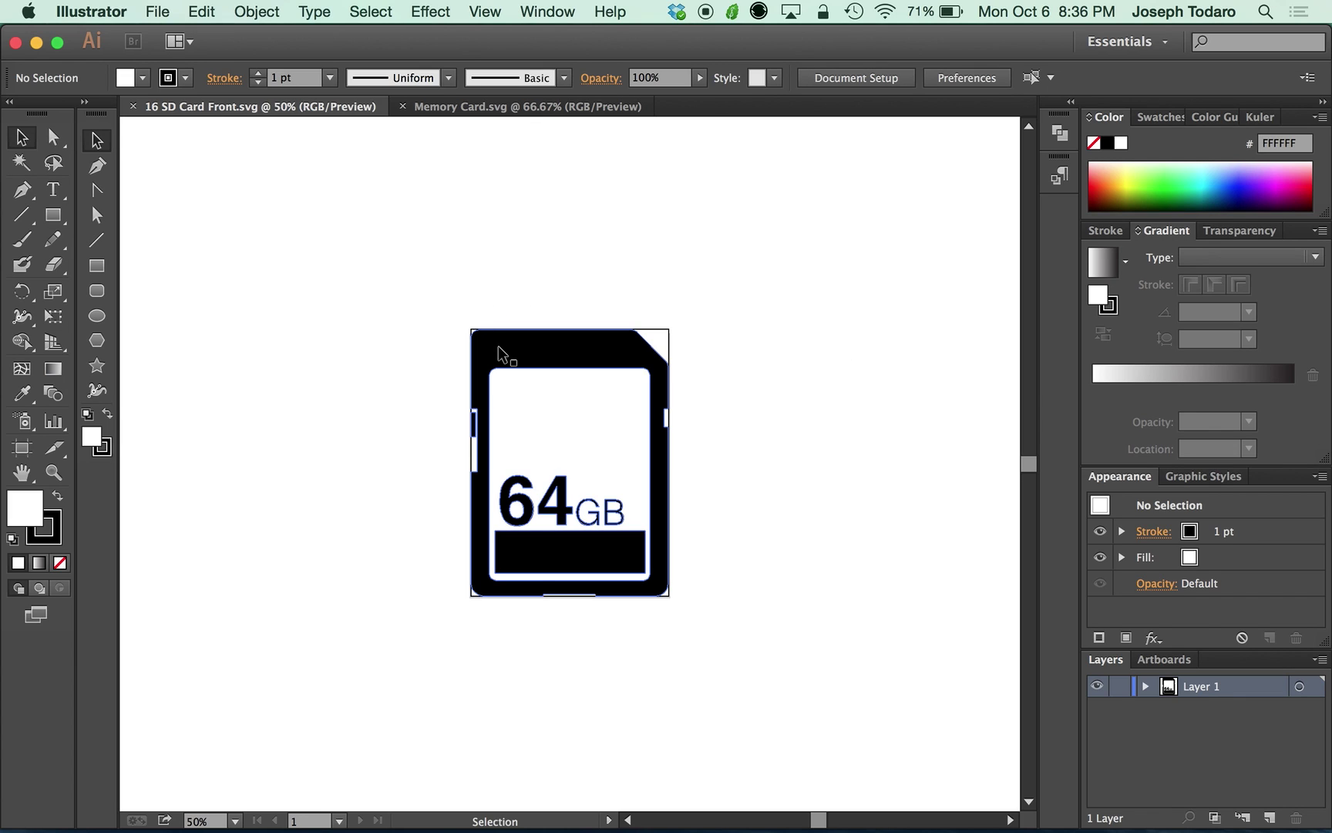
Give the SD-card artwork a light green DCFFC1 fill in Illustrator, then return to Muse.
{"action": "left_click", "coordinate": [510, 361]}
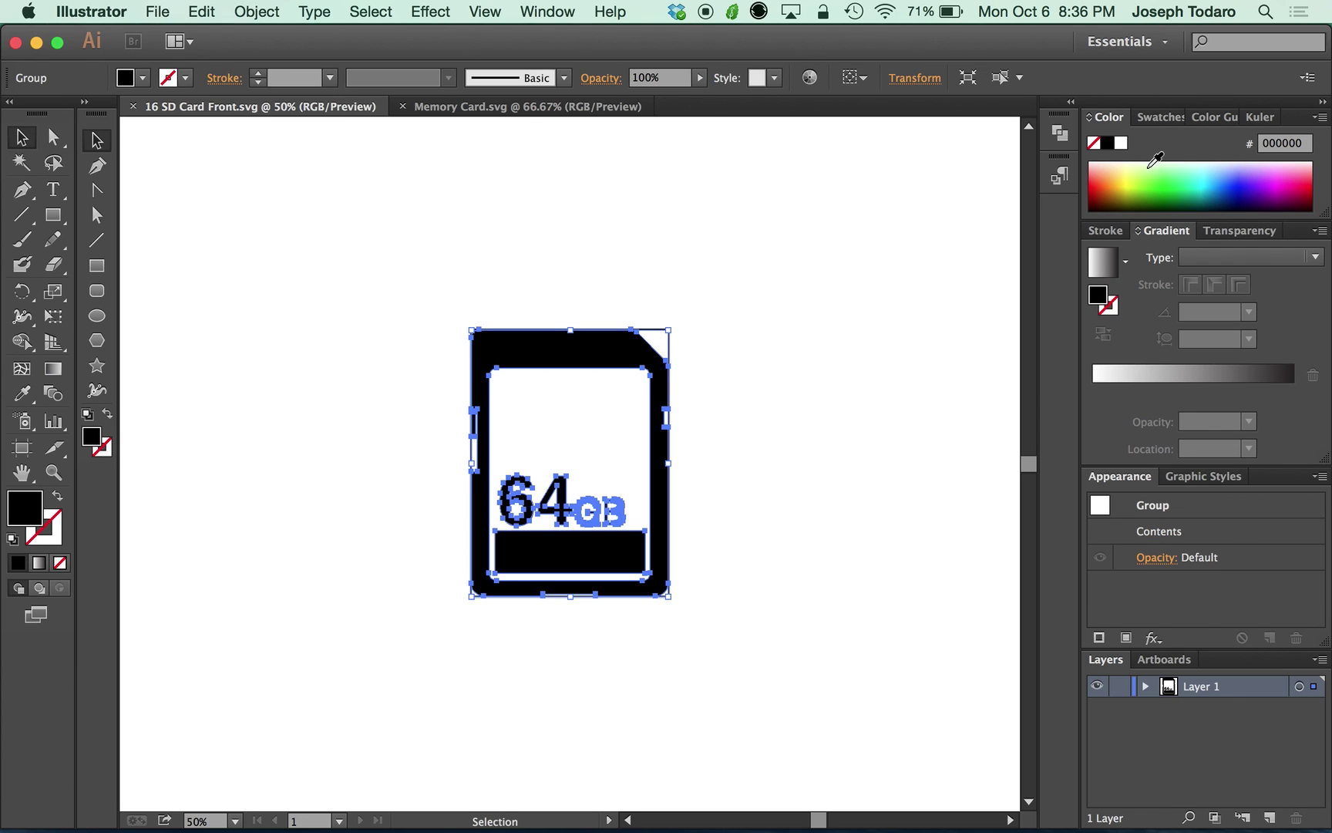
{"action": "left_click", "coordinate": [1124, 147]}
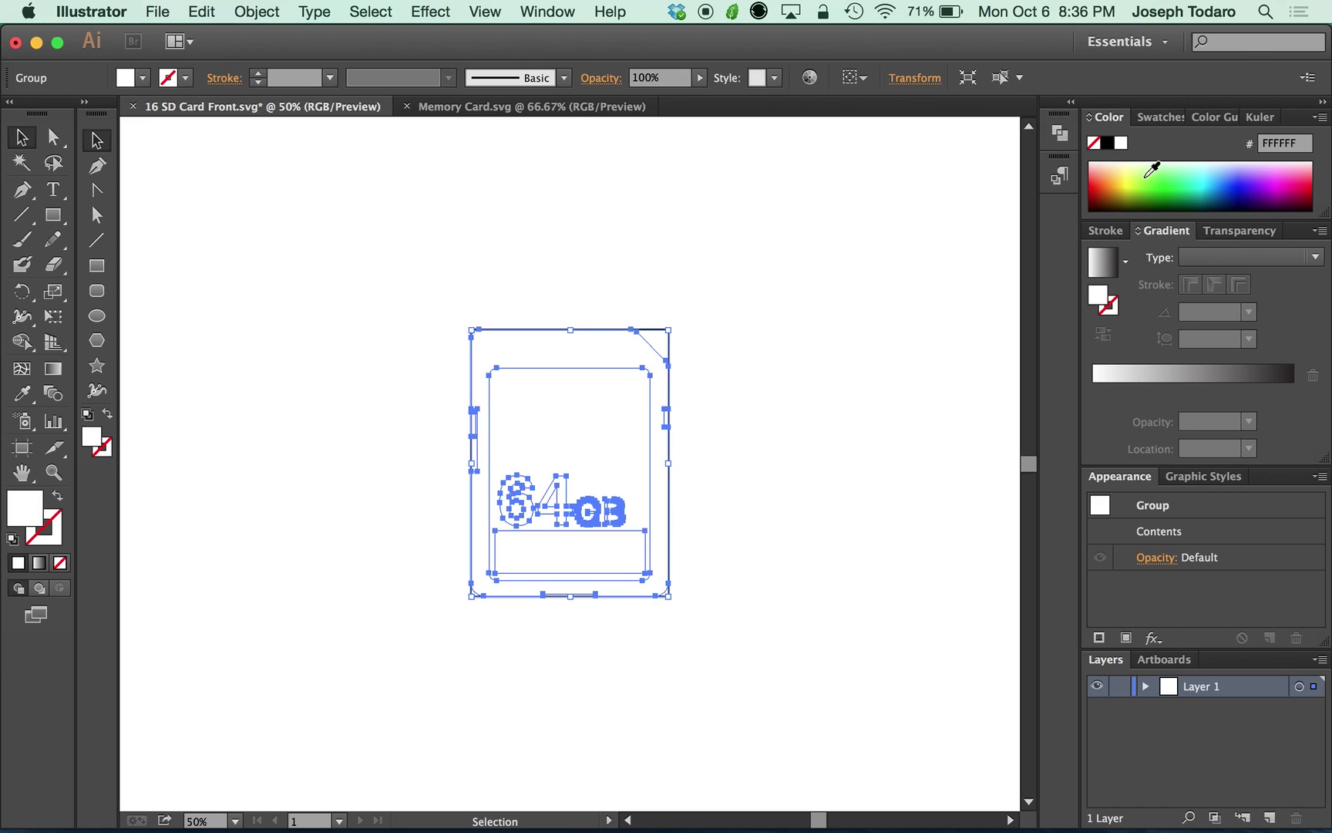
{"action": "left_click", "coordinate": [1150, 164]}
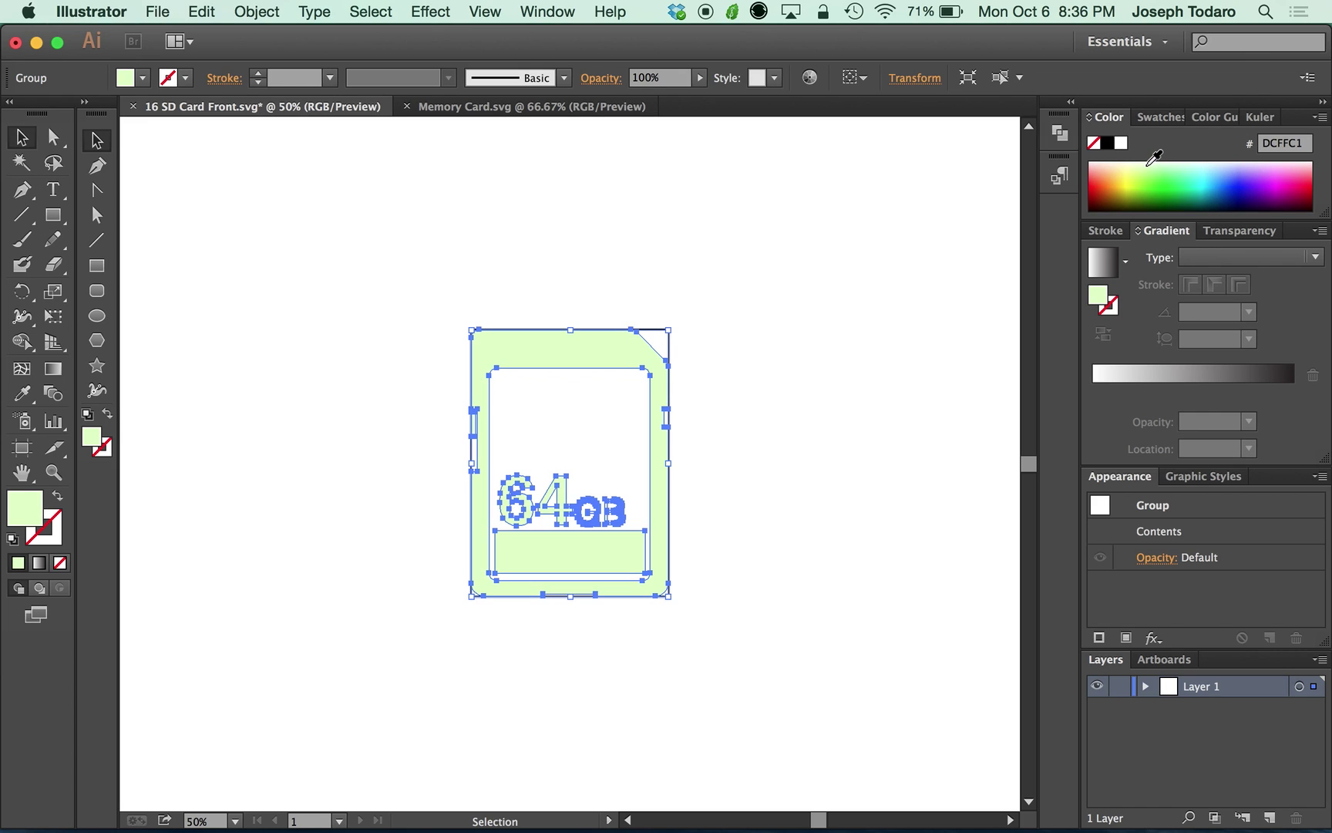
{"action": "left_click", "coordinate": [741, 359]}
{"action": "left_click", "coordinate": [596, 361]}
{"action": "key", "text": "ctrl+Up"}
{"action": "left_click", "coordinate": [394, 438]}
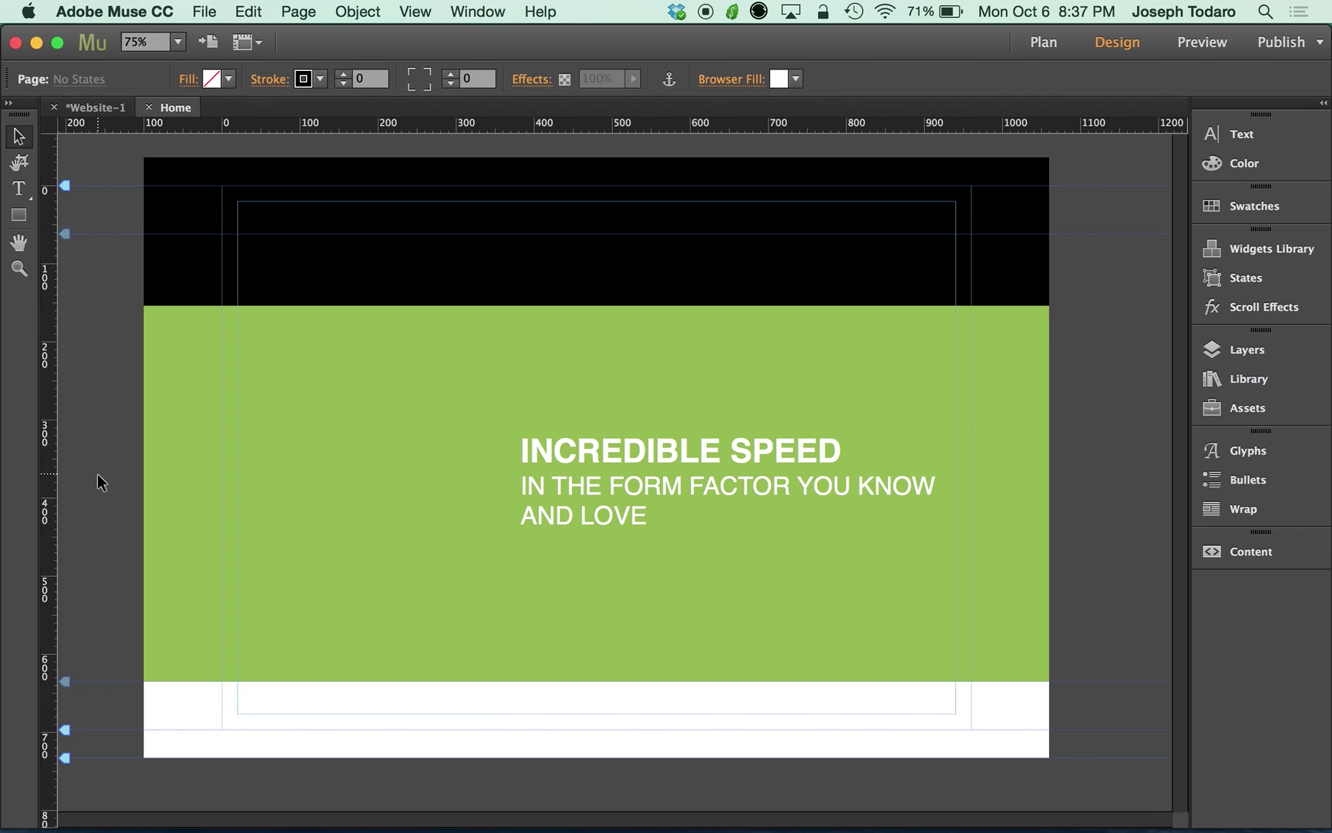
Paste the card artwork into Muse and move the SVG frame left onto the guide.
{"action": "key", "text": "super+v"}
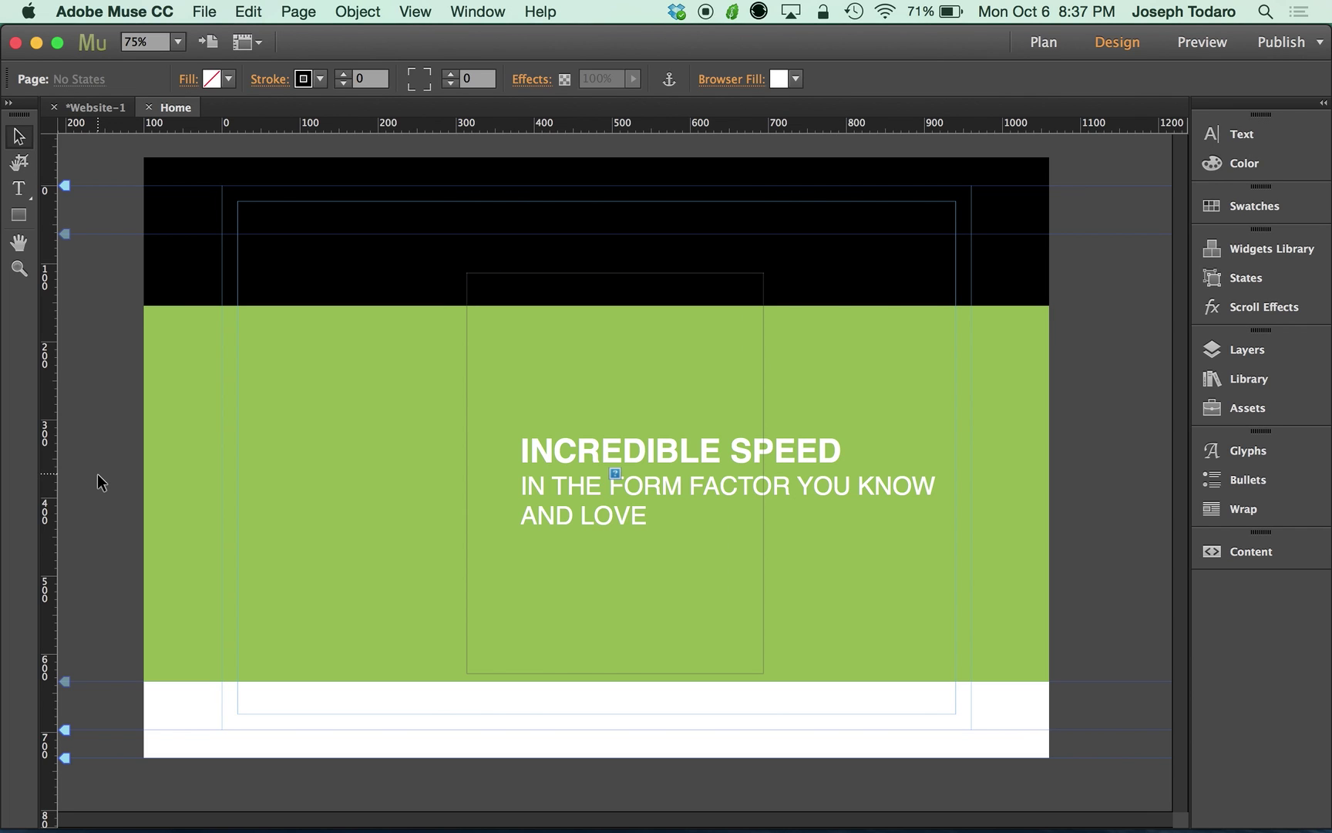
{"action": "left_click_drag", "start_coordinate": [587, 344], "coordinate": [360, 357]}
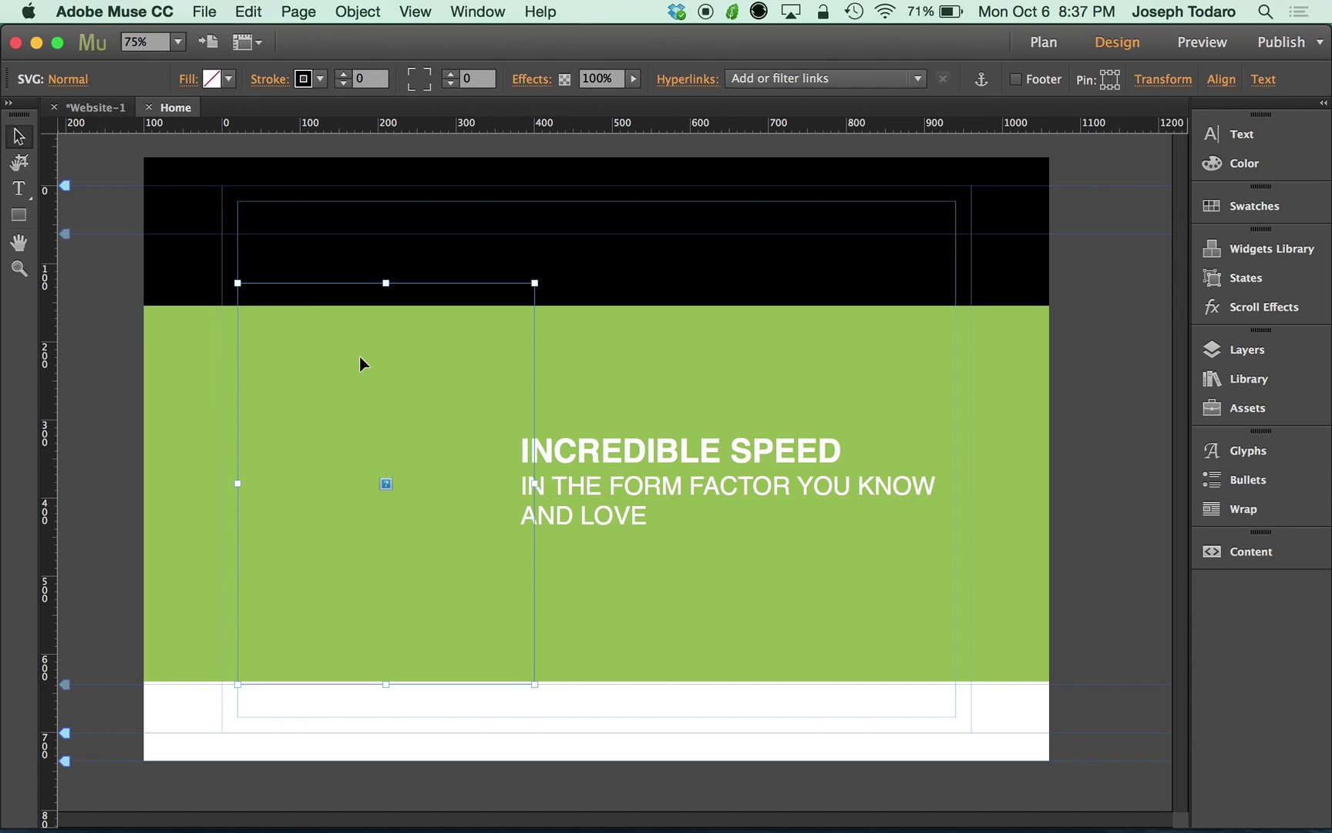
{"action": "key", "text": "Escape"}
{"action": "key", "text": "ctrl+Up"}
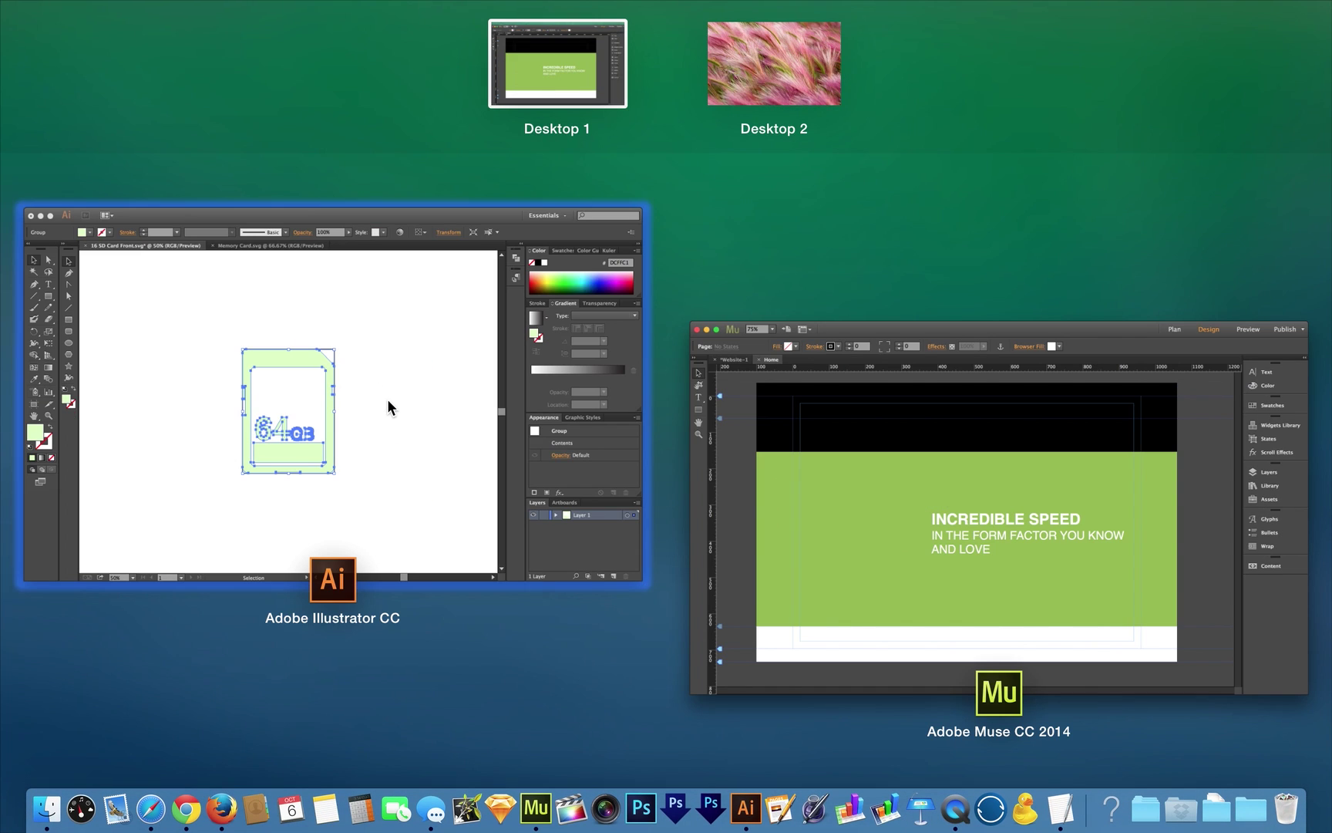
Merge all the SD-card artwork's shapes into one with Pathfinder Unite in Illustrator.
{"action": "left_click", "coordinate": [387, 398]}
{"action": "left_click", "coordinate": [415, 394]}
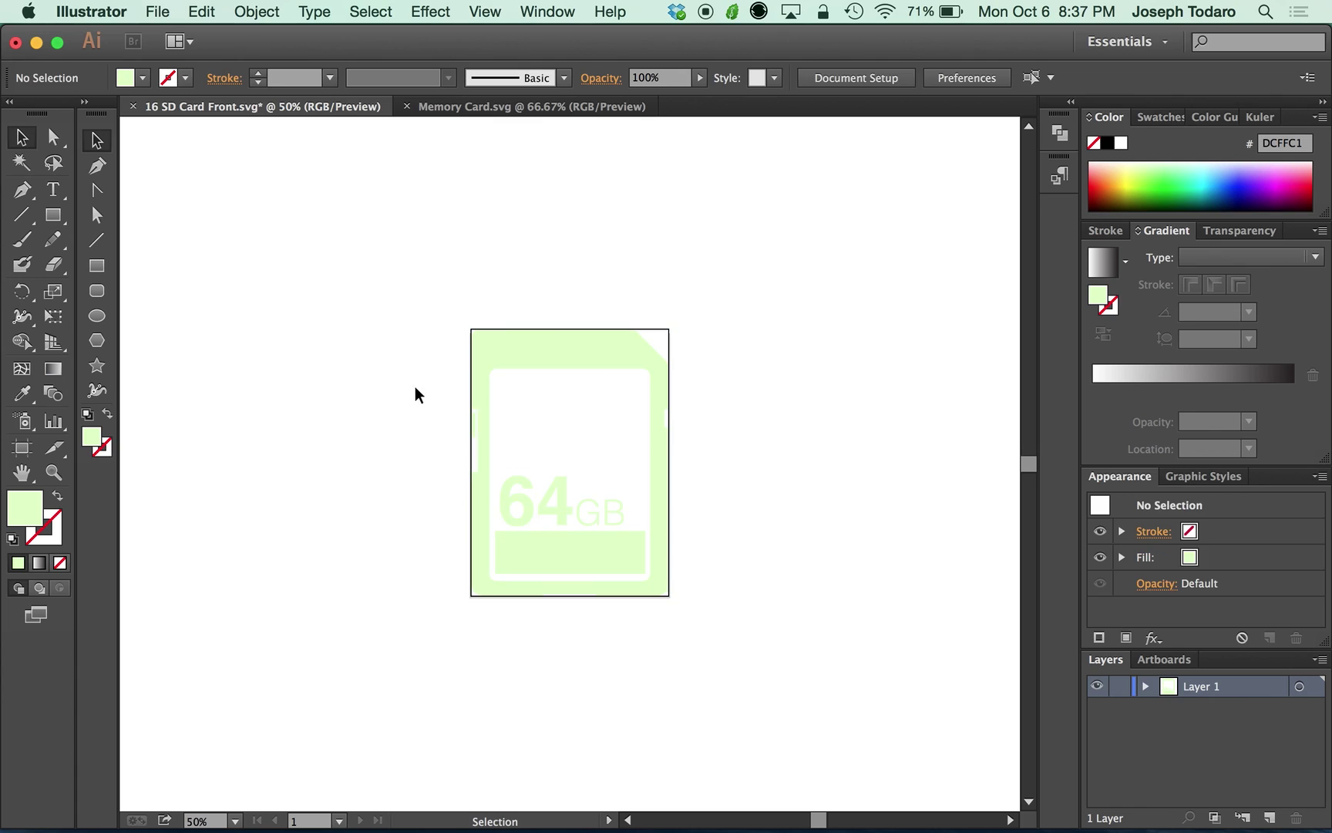
{"action": "left_click", "coordinate": [548, 336]}
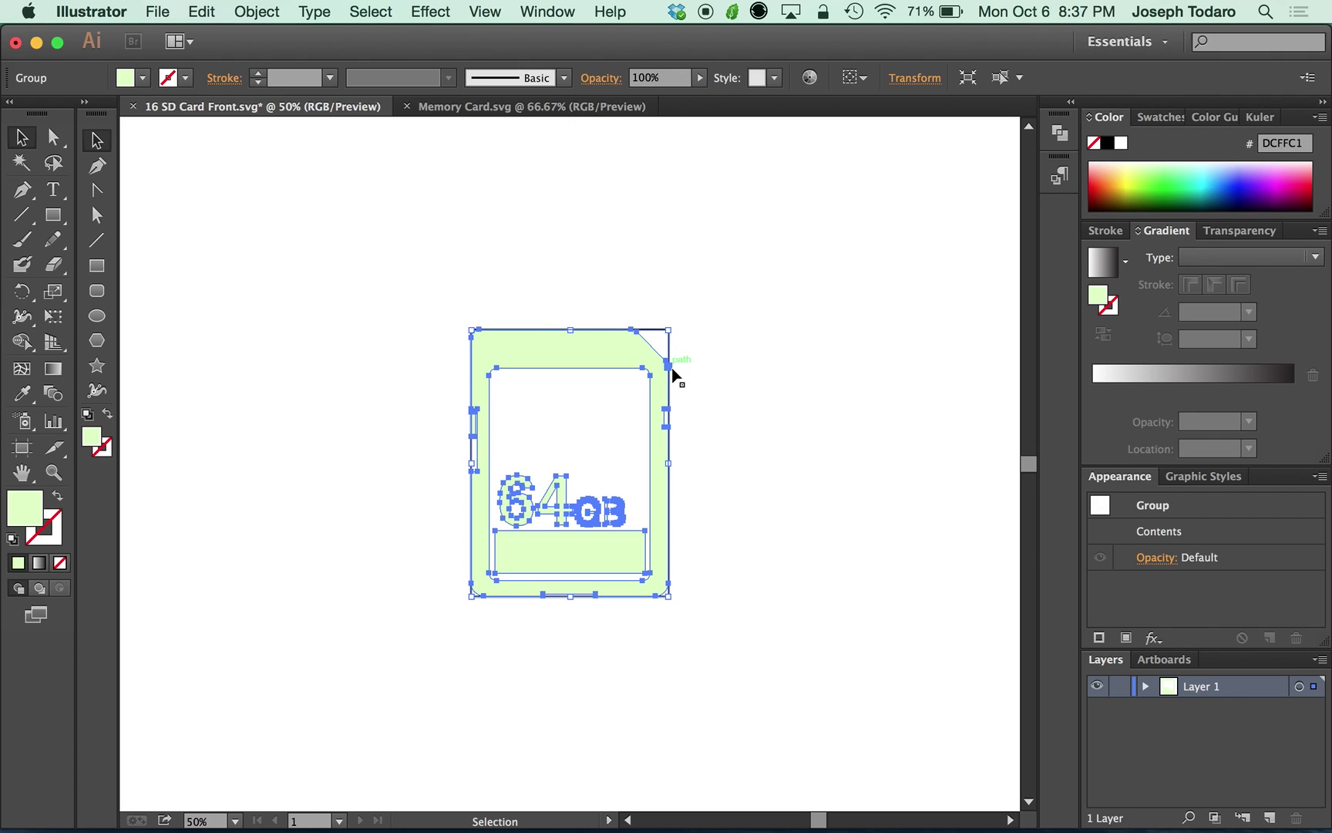
{"action": "left_click", "coordinate": [714, 379]}
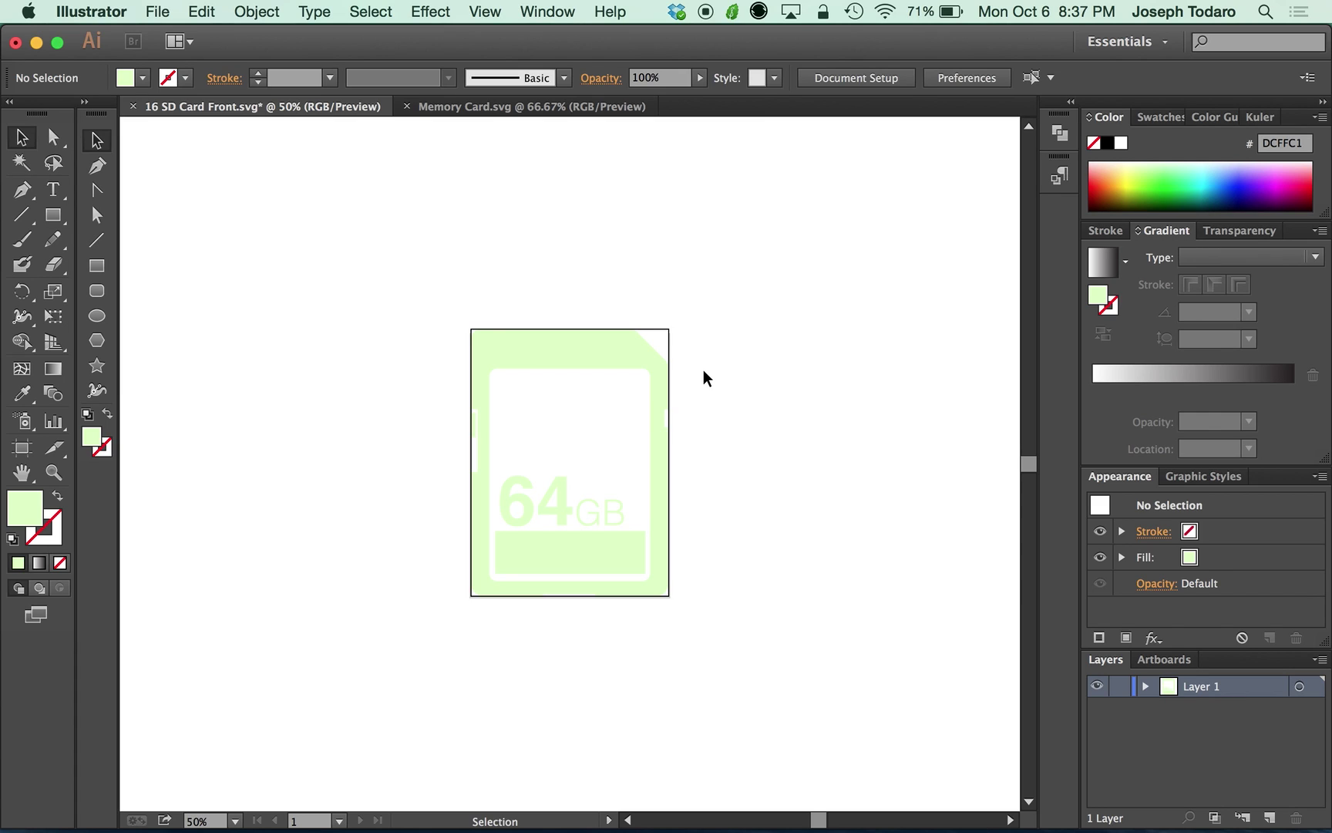
{"action": "left_click", "coordinate": [563, 353]}
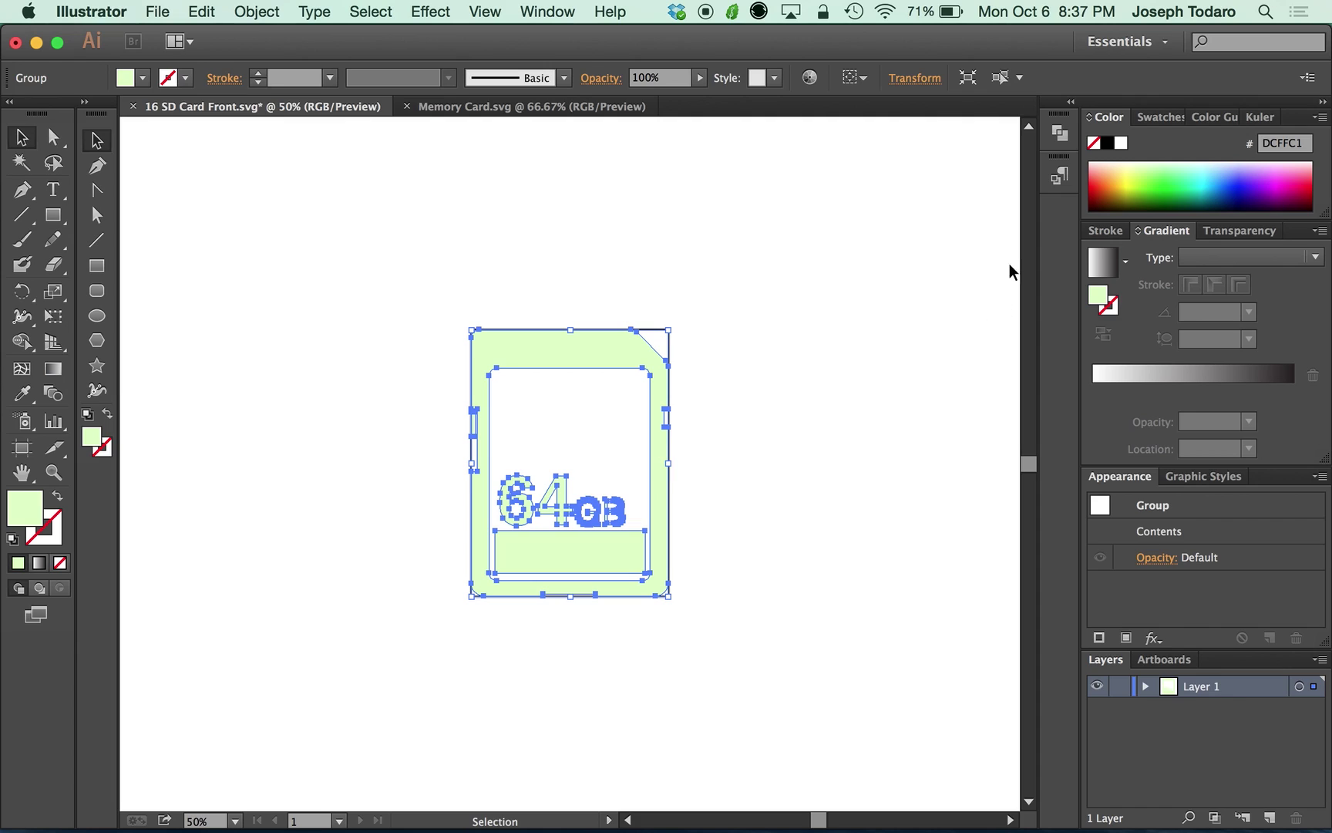
{"action": "left_click", "coordinate": [1058, 136]}
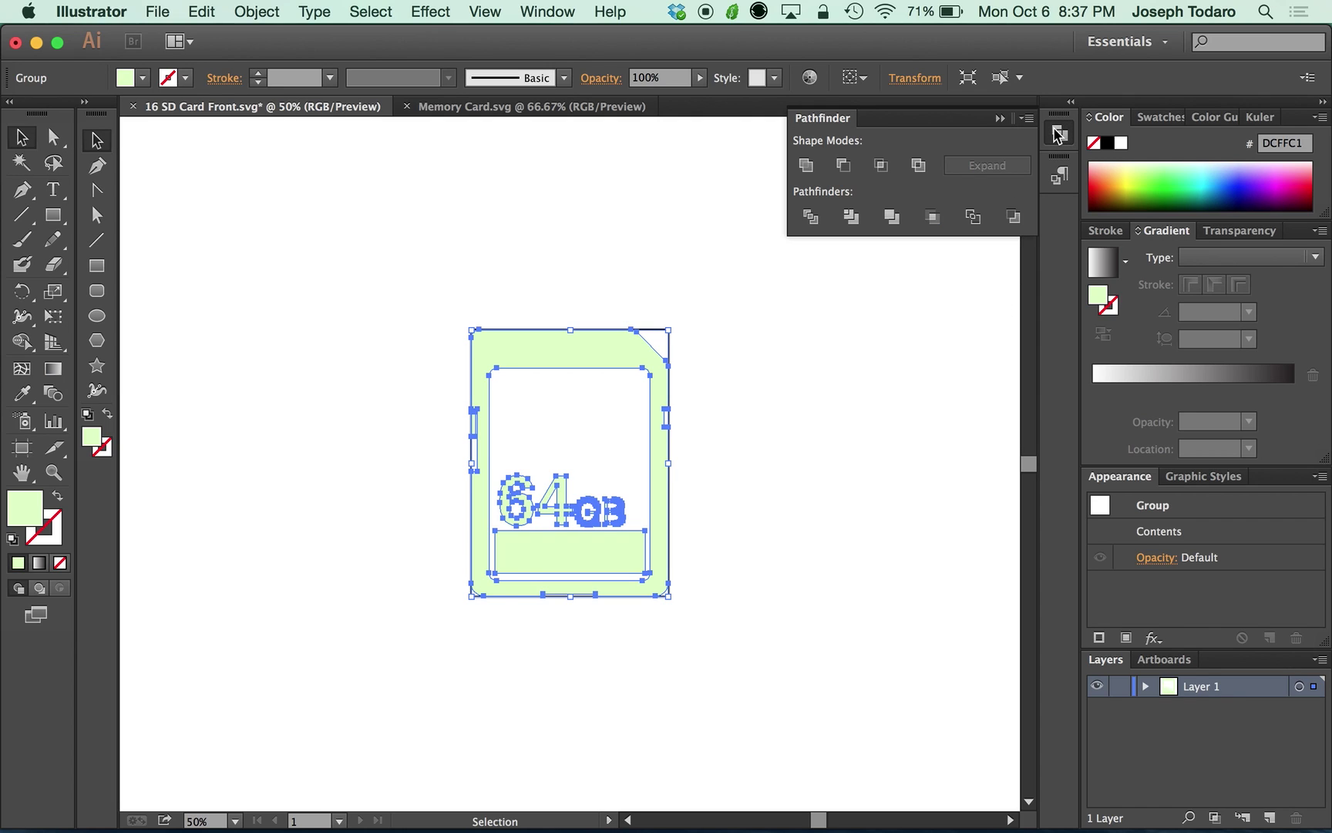
{"action": "left_click", "coordinate": [810, 165]}
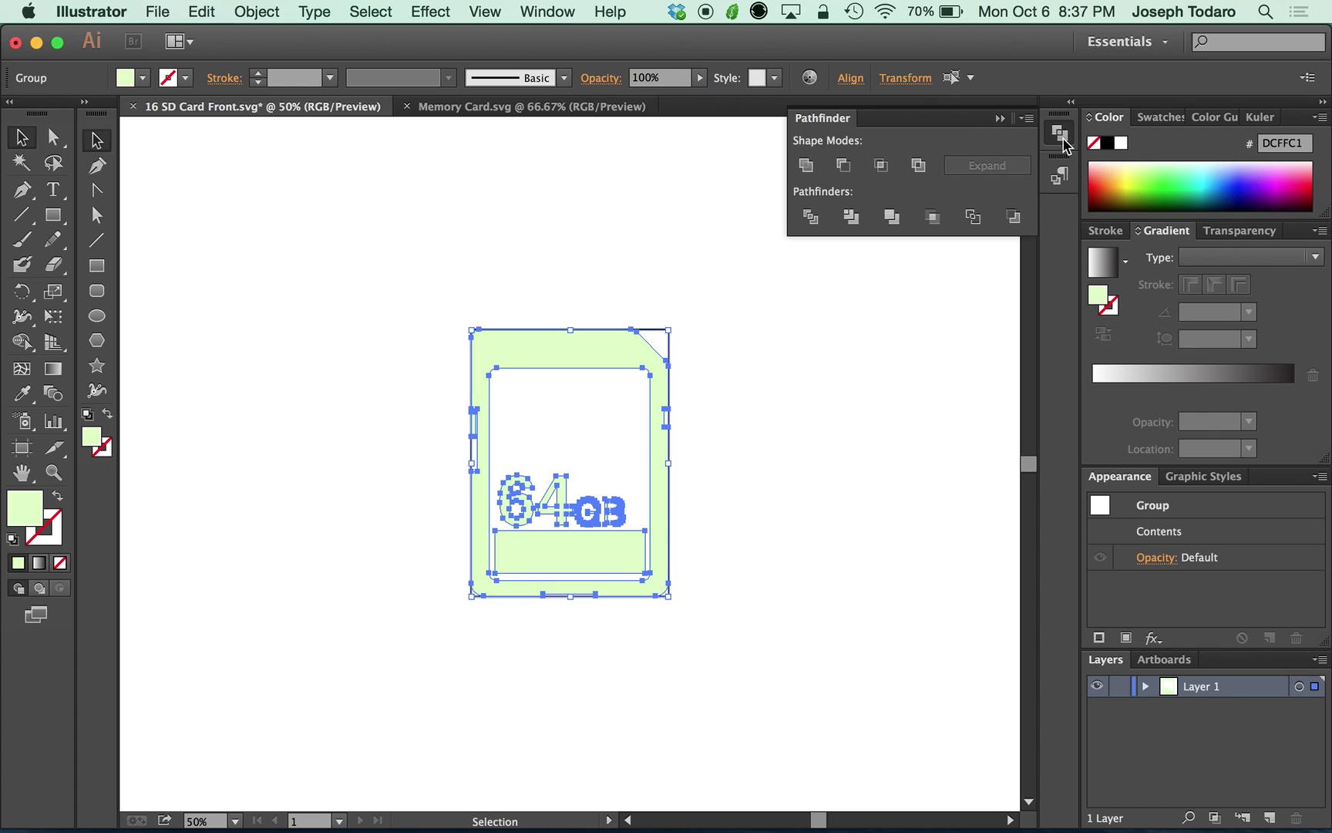
{"action": "left_click", "coordinate": [1063, 137]}
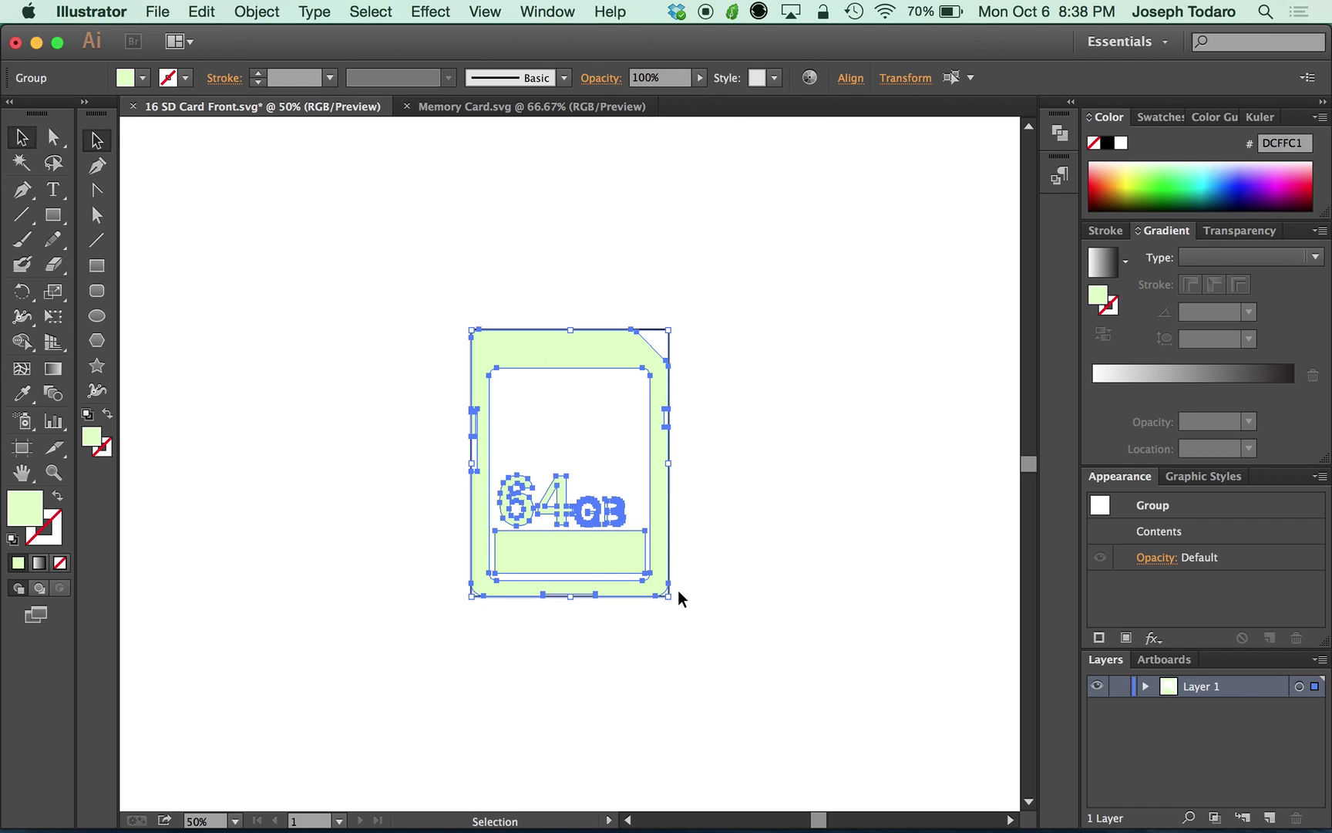
{"action": "key", "text": "ctrl+Up"}
Paste the merged light-green card, place it left of the headline, and enlarge it slightly.
{"action": "left_click", "coordinate": [316, 473]}
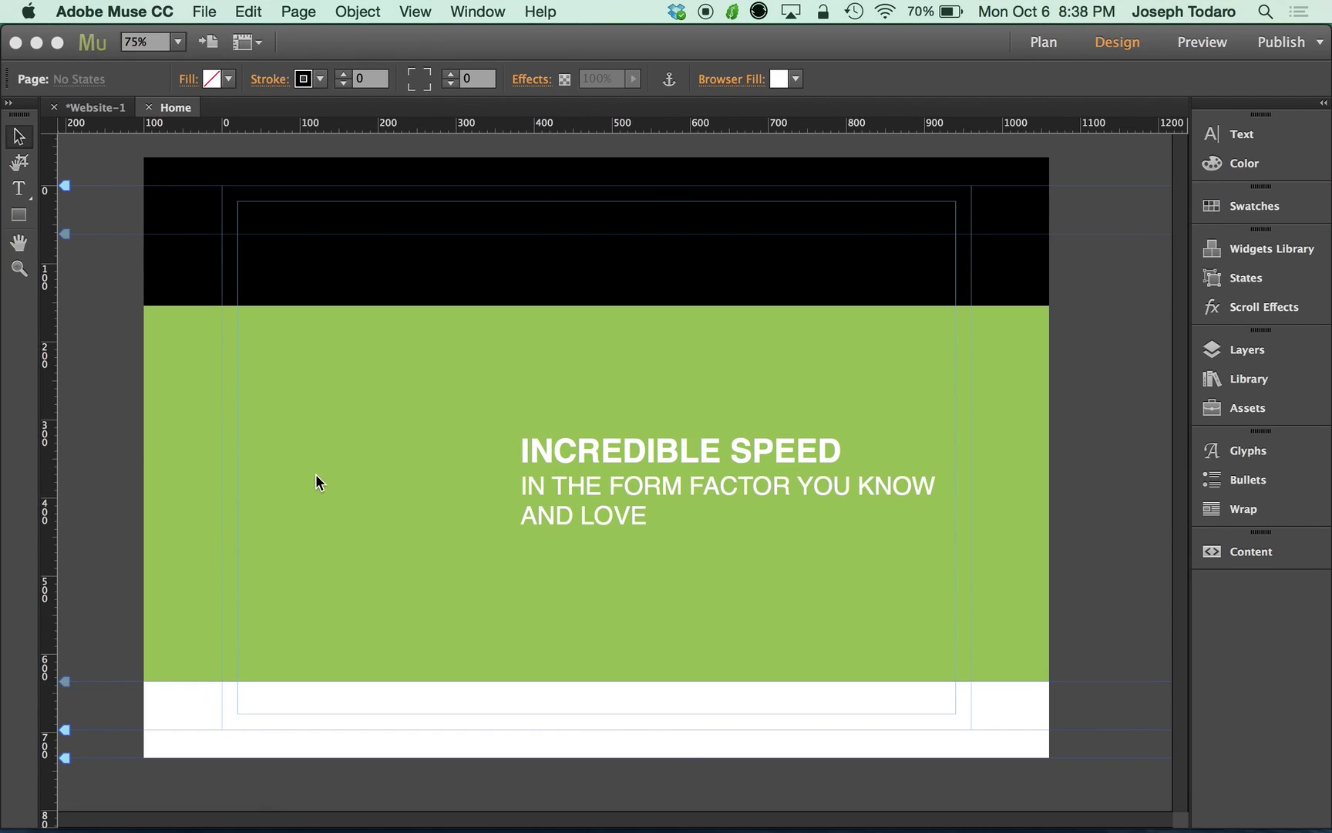
{"action": "key", "text": "super+v"}
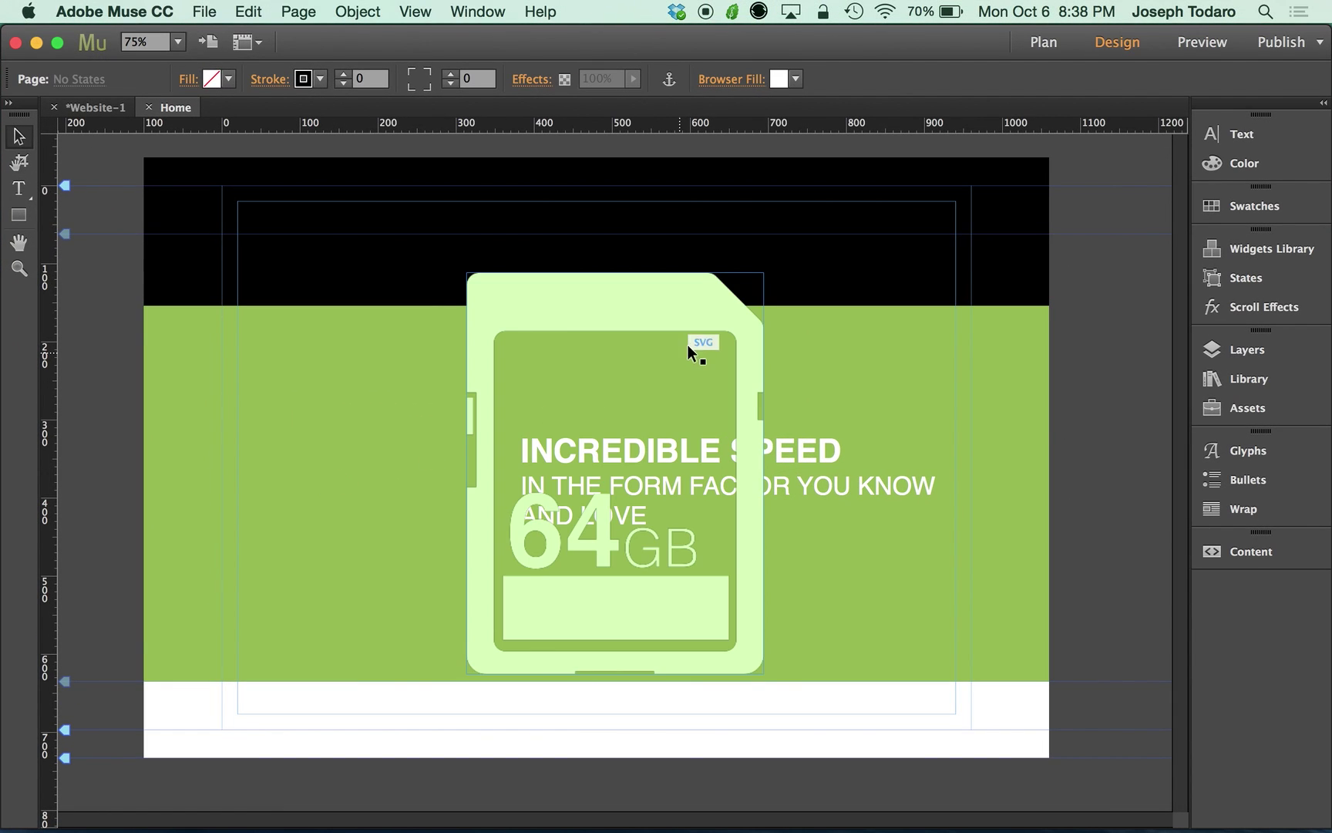
{"action": "left_click_drag", "start_coordinate": [667, 316], "coordinate": [376, 405]}
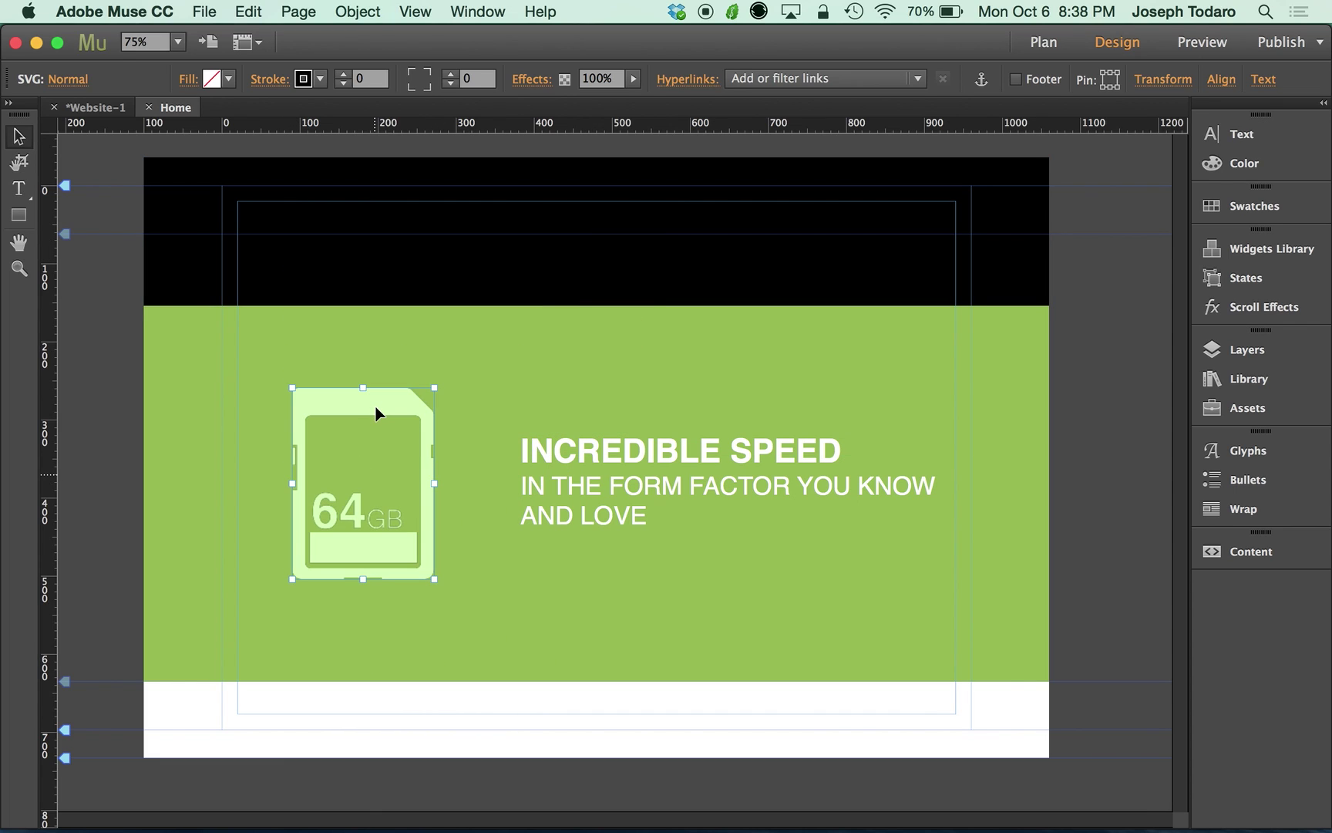
{"action": "mouse_move", "coordinate": [435, 579]}
{"action": "left_mouse_down"}
{"action": "mouse_move", "coordinate": [461, 615]}
{"action": "mouse_move", "coordinate": [454, 587]}
{"action": "left_mouse_up"}
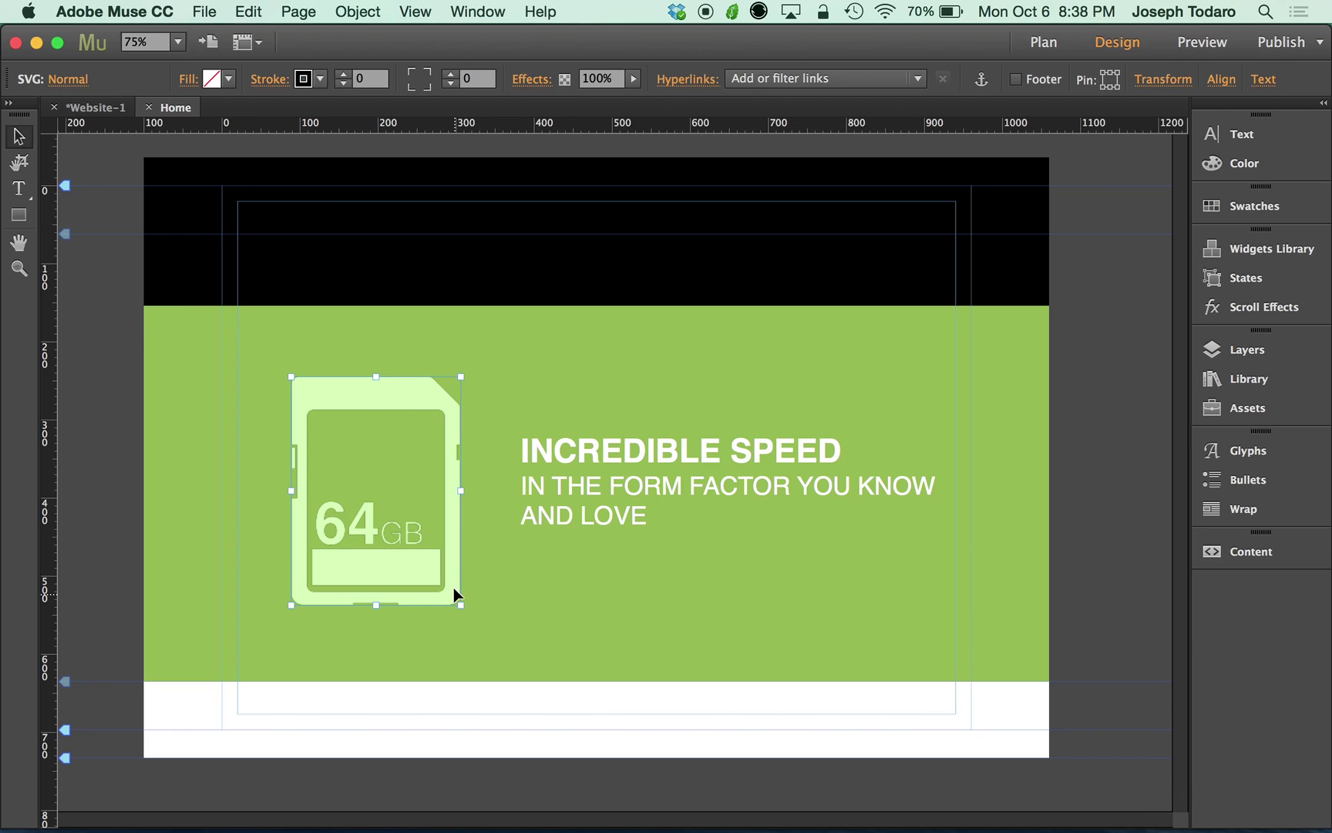
{"action": "key", "text": "super+shift+e"}
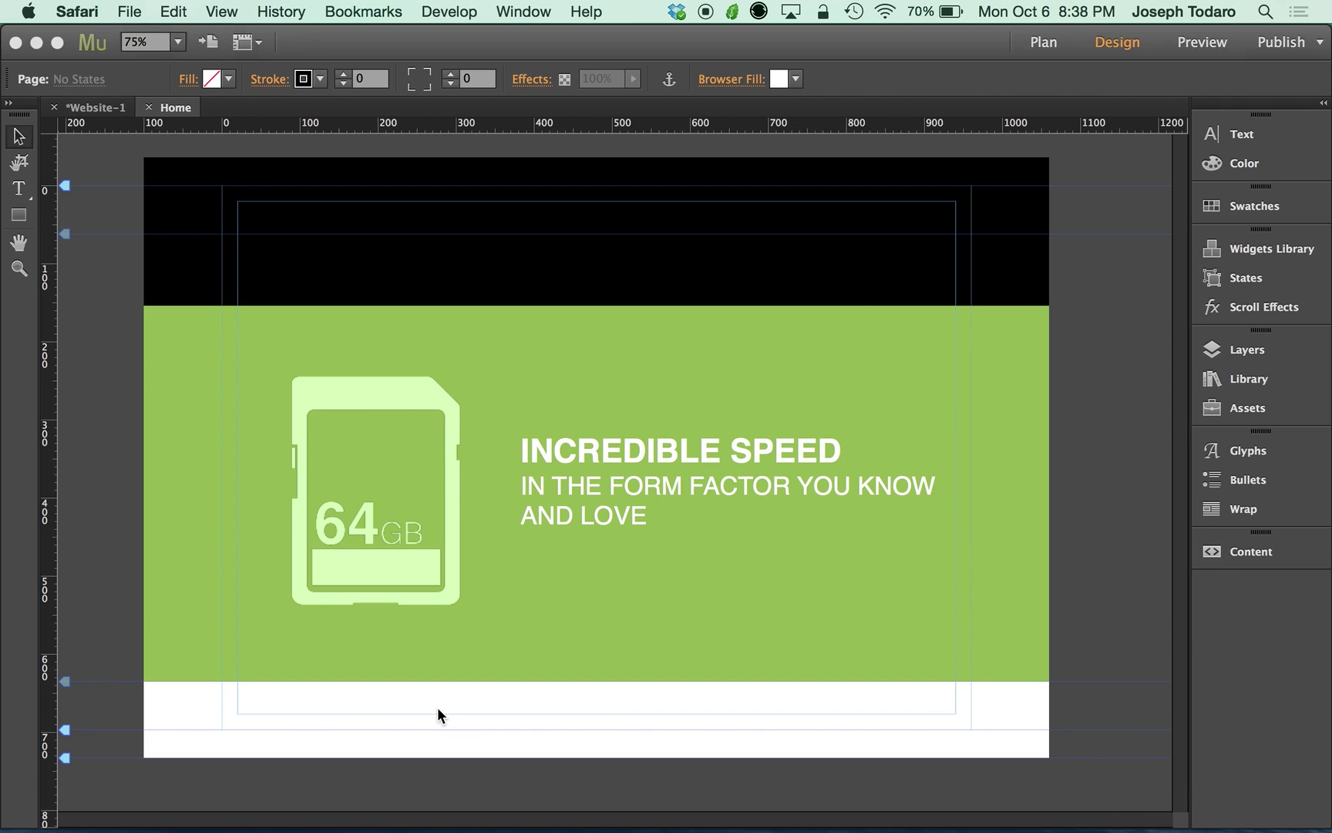
Zoom the Safari preview to about twice its size, then close the preview window.
{"action": "scroll", "coordinate": [550, 631], "scroll_direction": "down", "scroll_amount": 3}
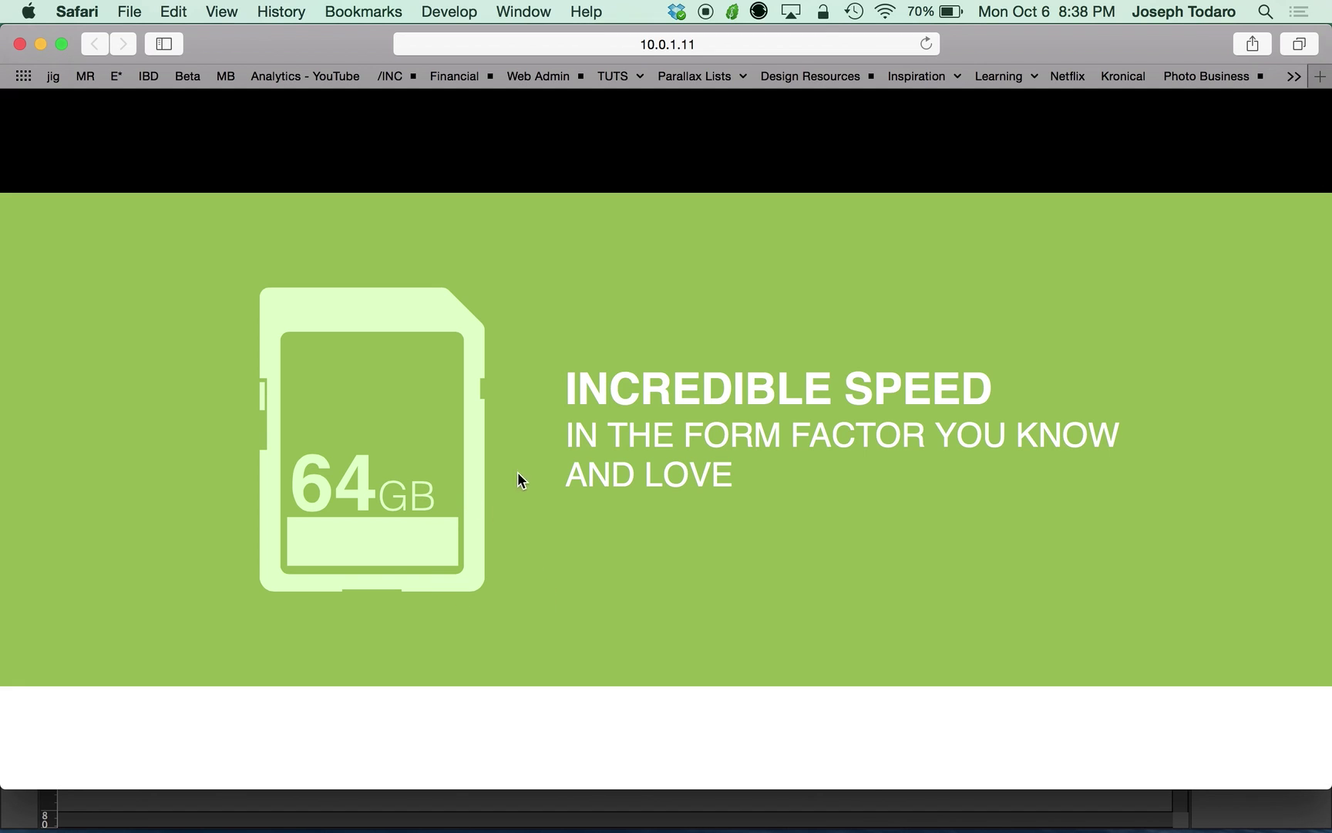
{"action": "key", "text": "super+plus"}
{"action": "key", "text": "super+plus"}
{"action": "key", "text": "super+plus"}
{"action": "key", "text": "super+plus"}
{"action": "key", "text": "super+plus"}
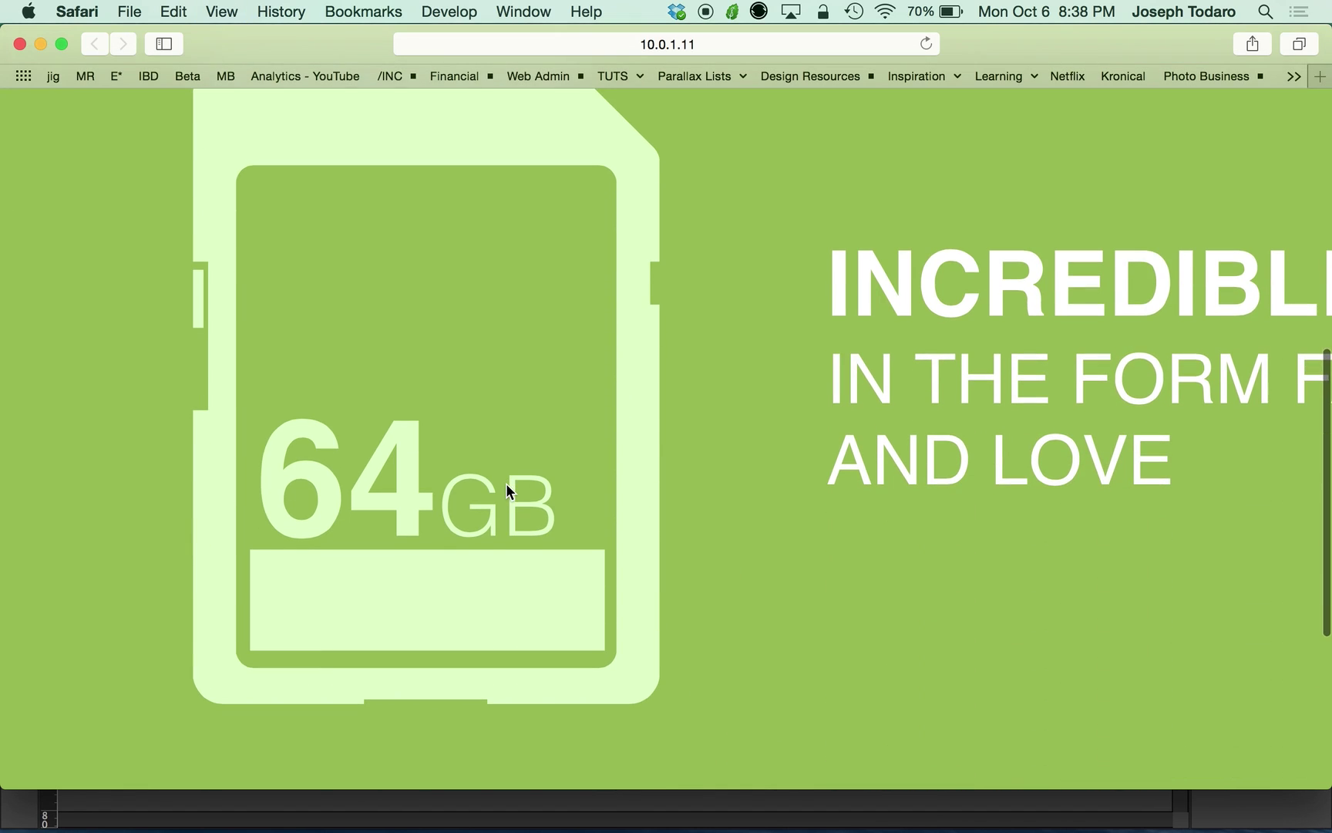
{"action": "scroll", "coordinate": [507, 484], "scroll_direction": "up", "scroll_amount": 3}
{"action": "key", "text": "super+w"}
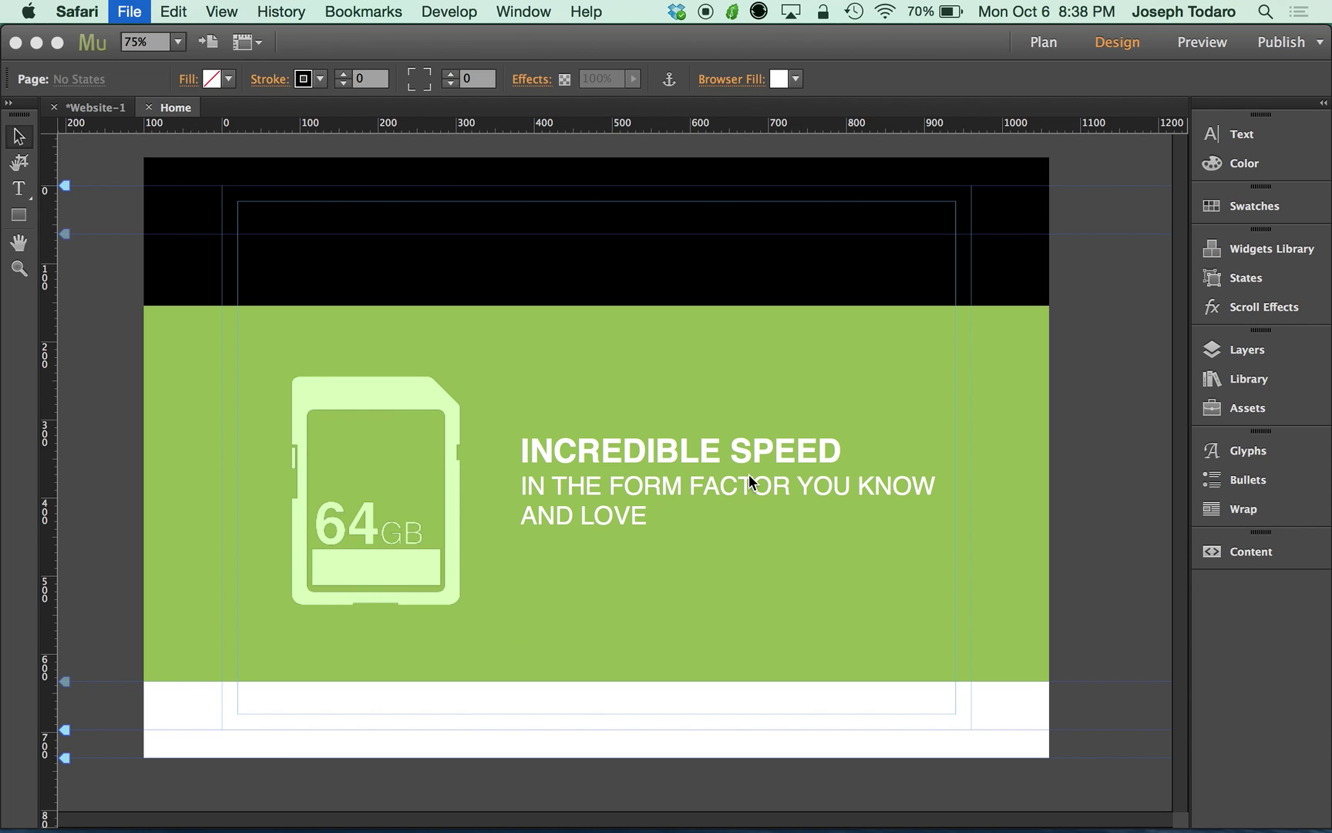
Delete the light-green SD-card graphic and select the green background band.
{"action": "left_click", "coordinate": [340, 575]}
{"action": "left_click", "coordinate": [340, 575]}
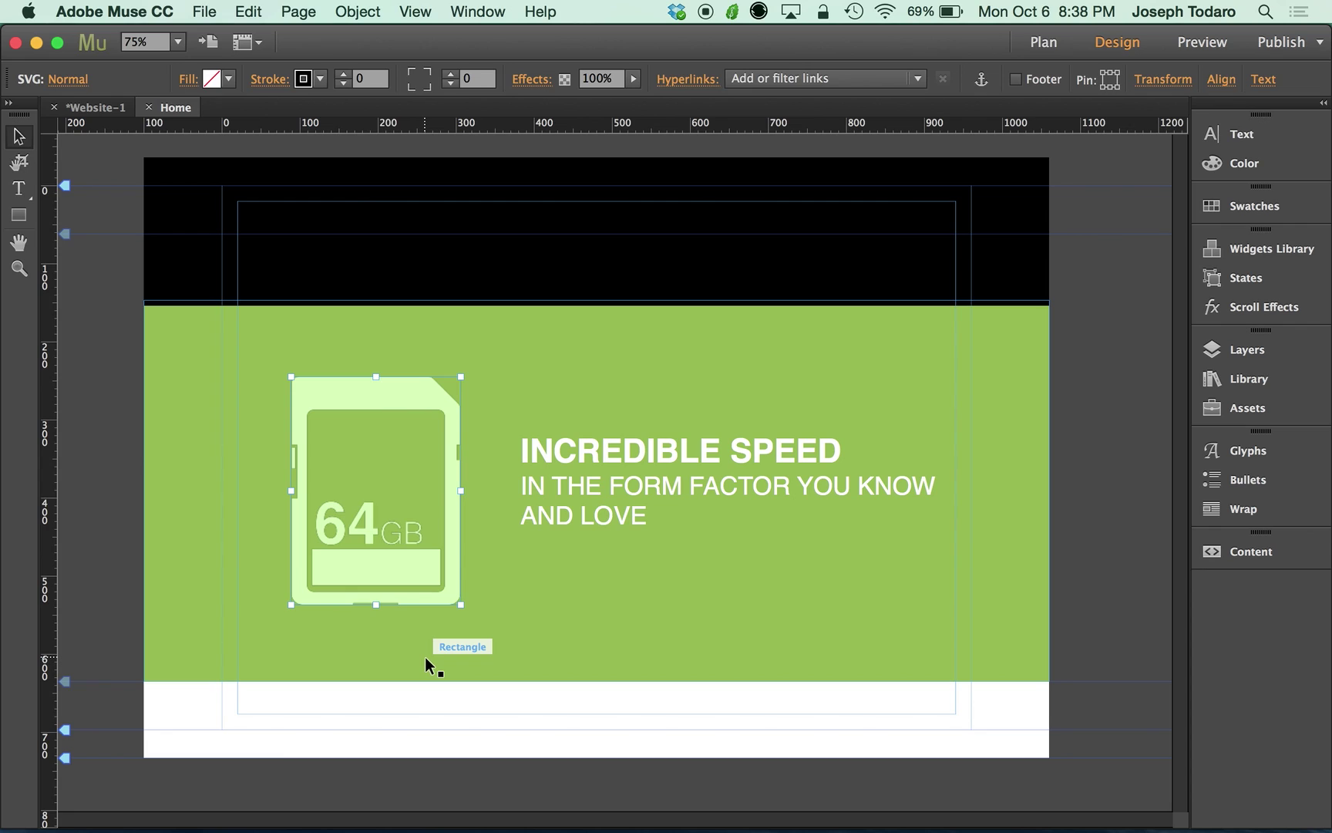
{"action": "key", "text": "Delete"}
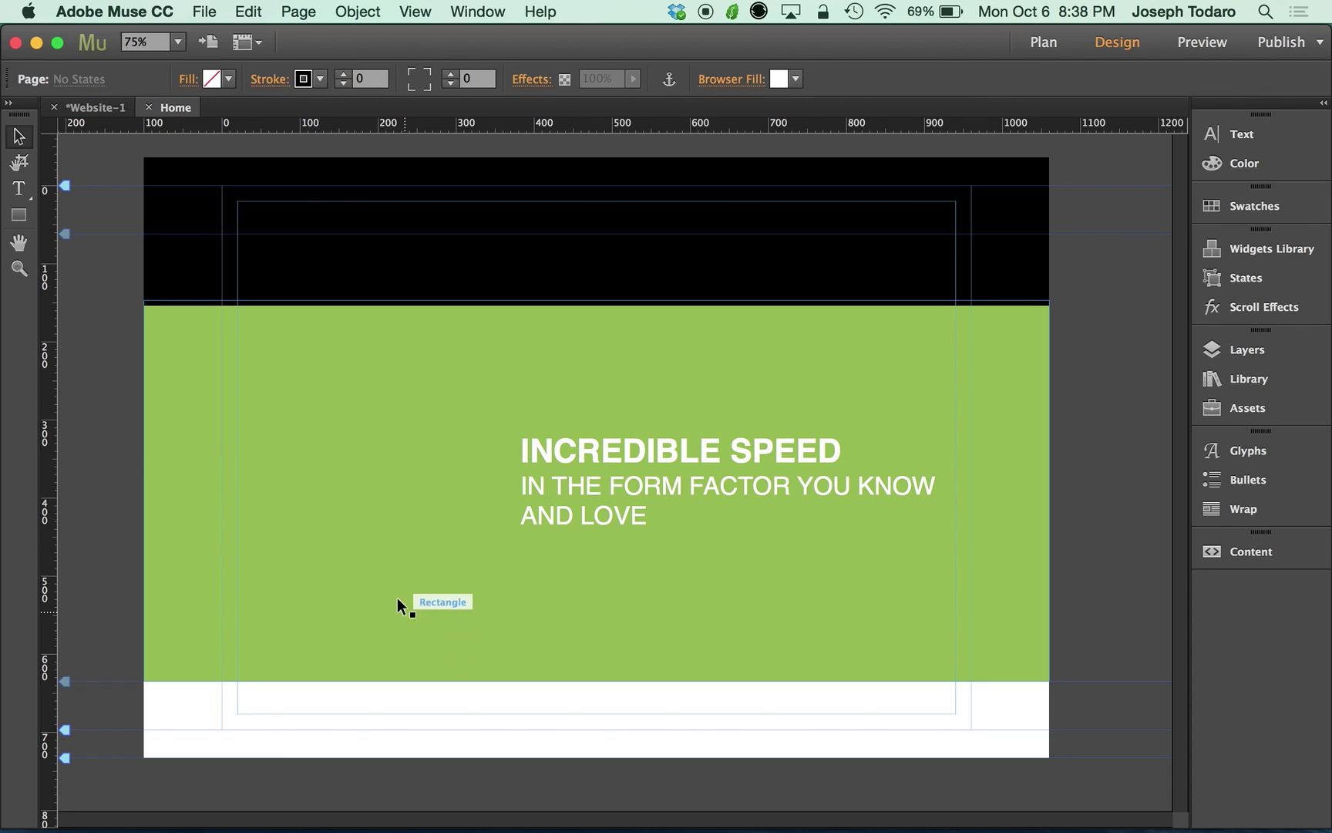
{"action": "left_click", "coordinate": [355, 525]}
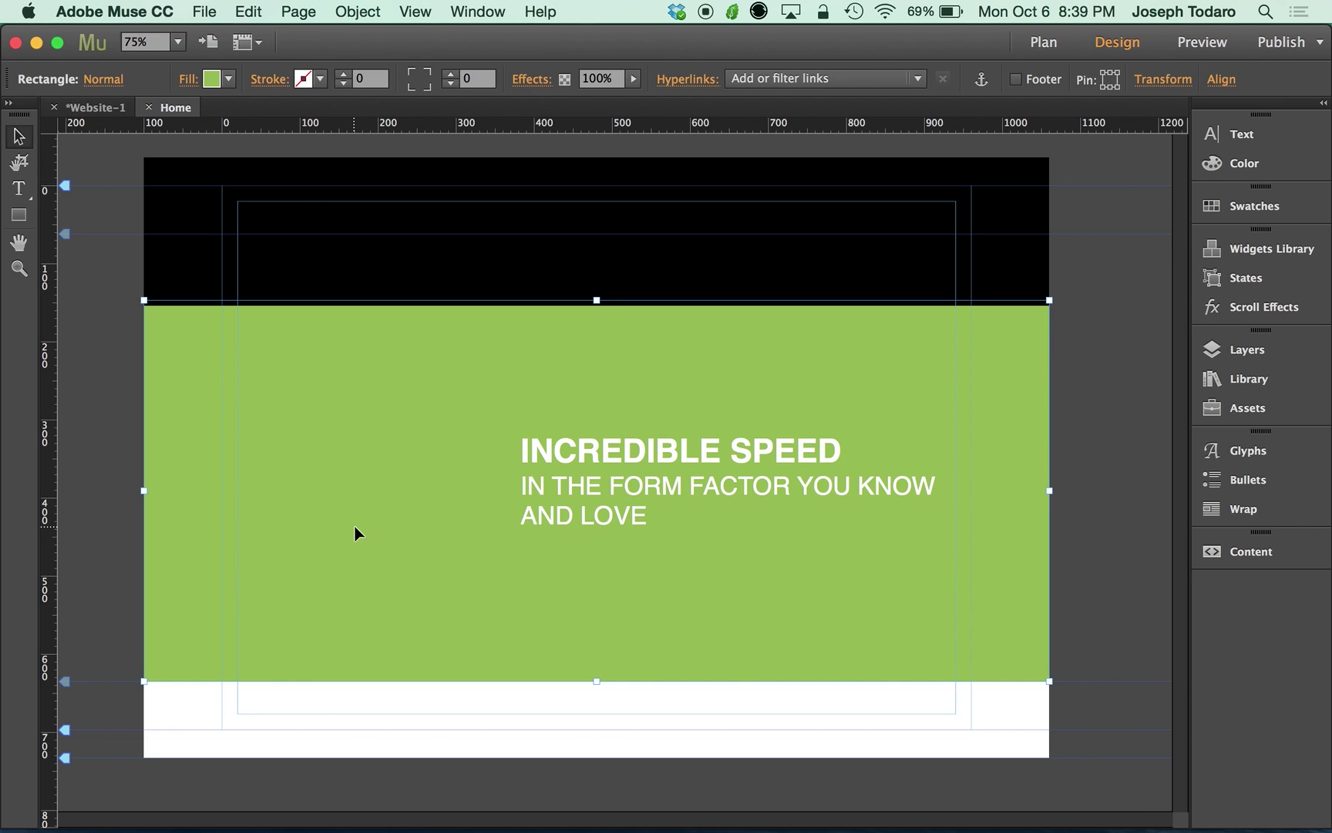
{"action": "key", "text": "F11"}
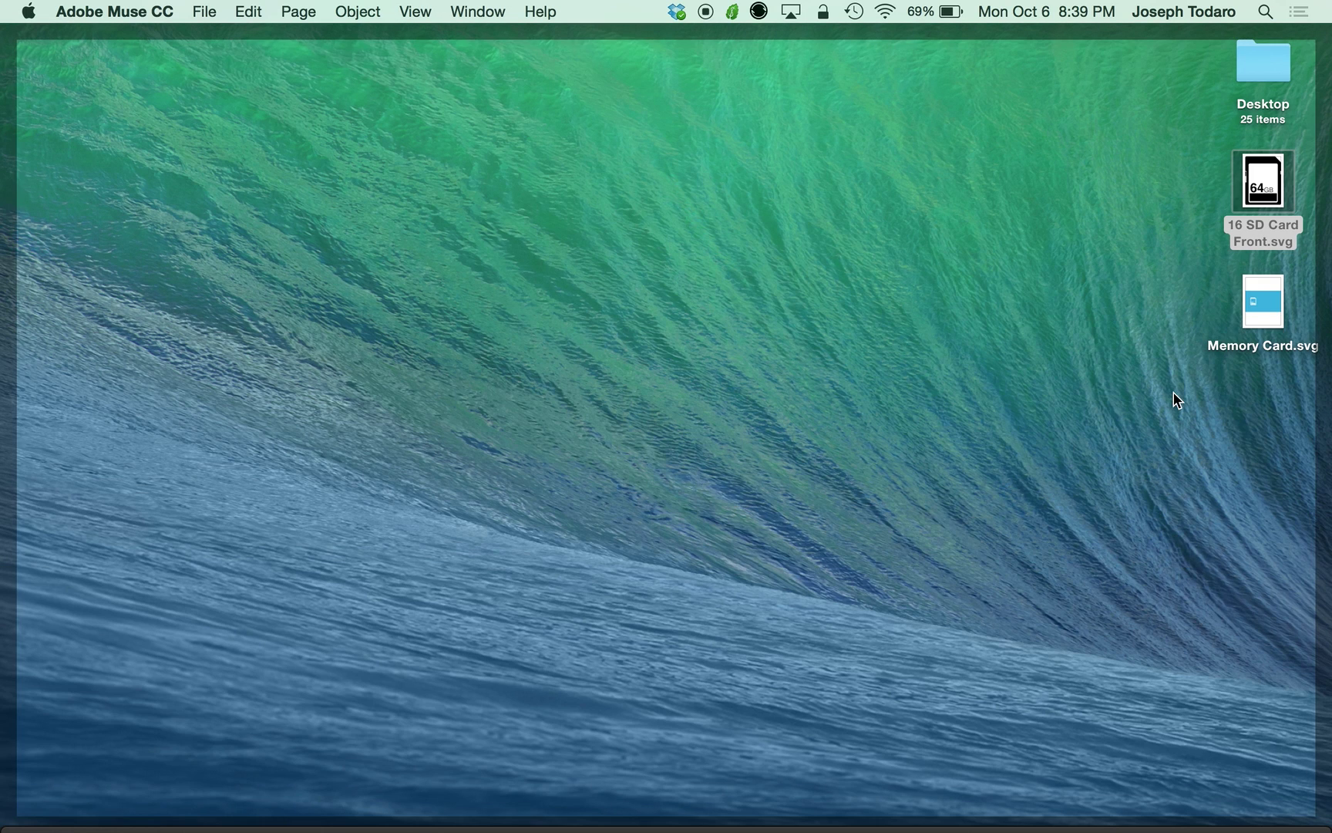
{"action": "left_click", "coordinate": [1260, 299]}
{"action": "key", "text": "space"}
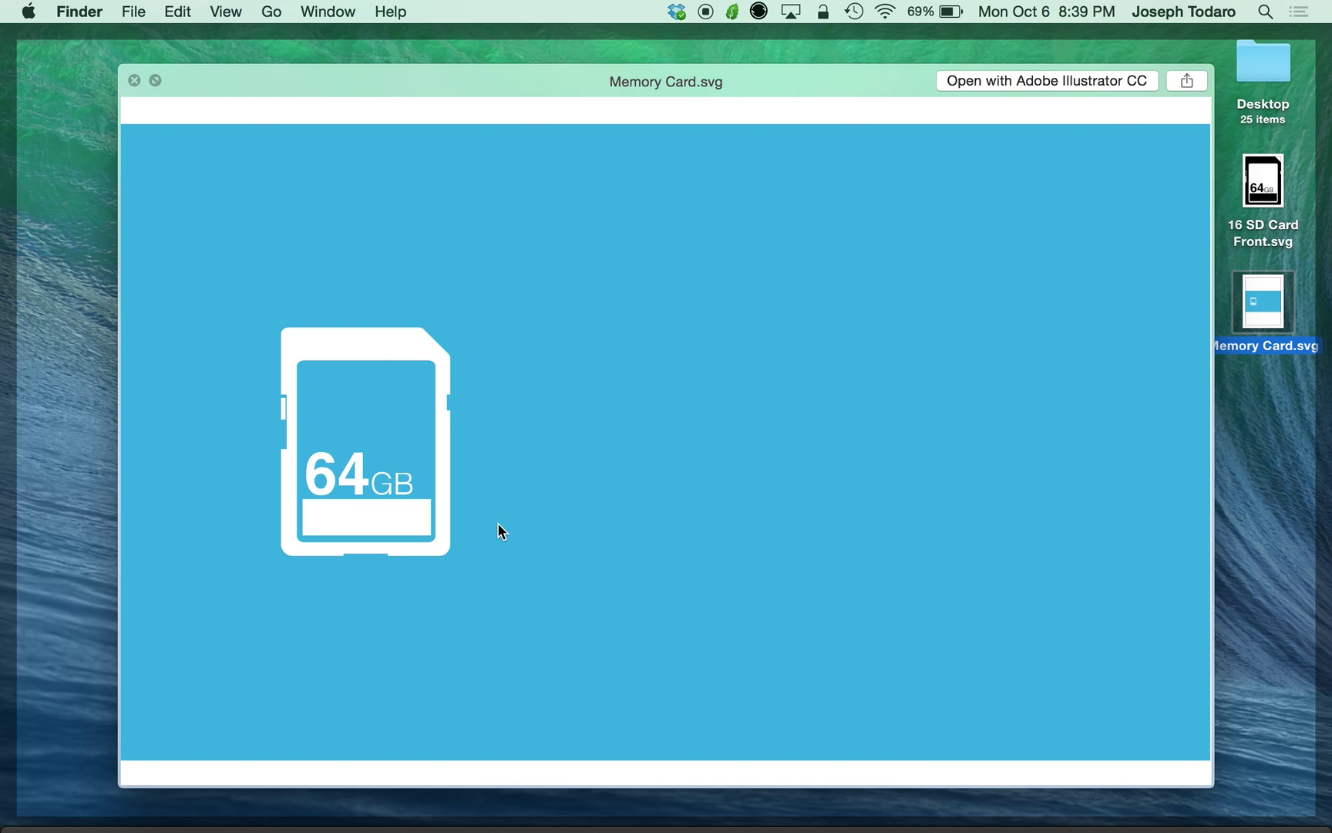
{"action": "key", "text": "space"}
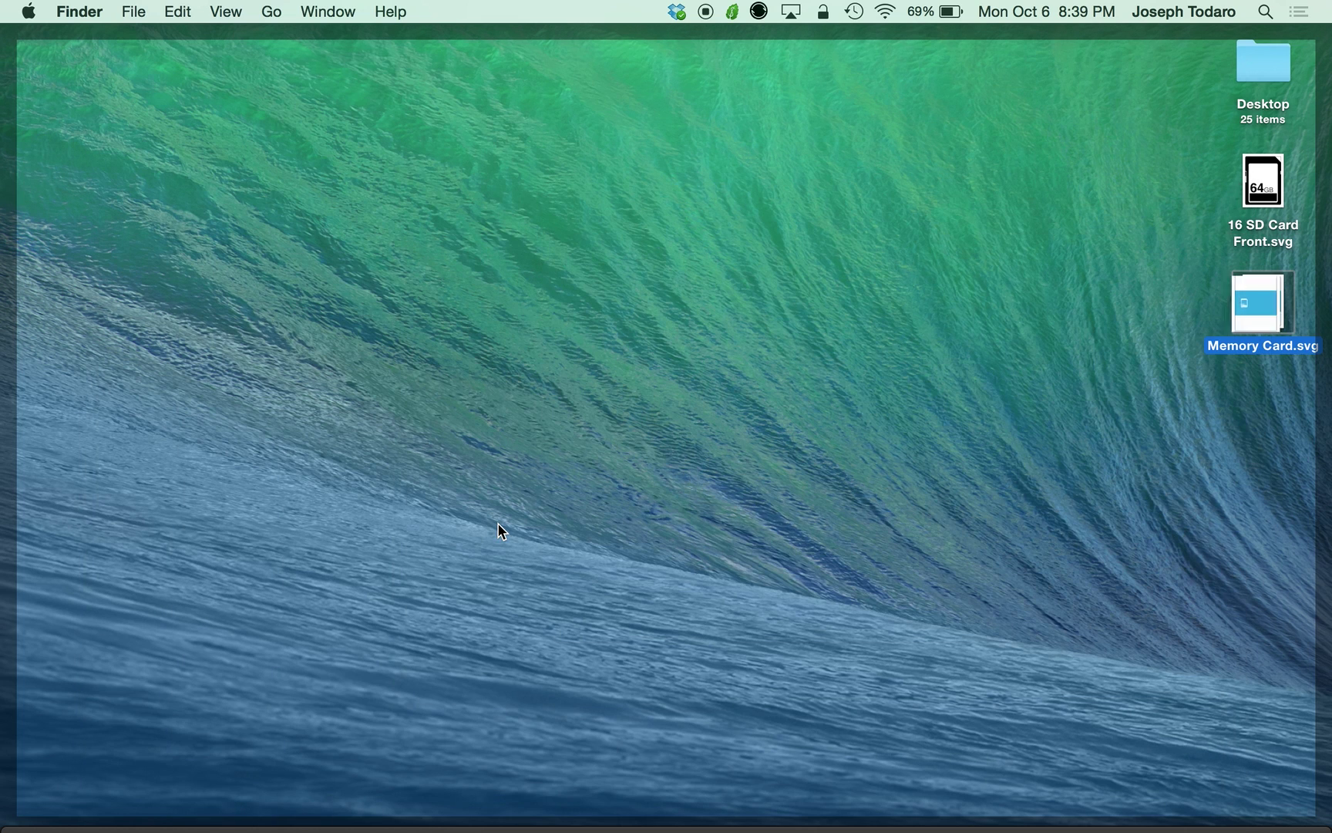
{"action": "left_click", "coordinate": [651, 520]}
{"action": "key", "text": "F11"}
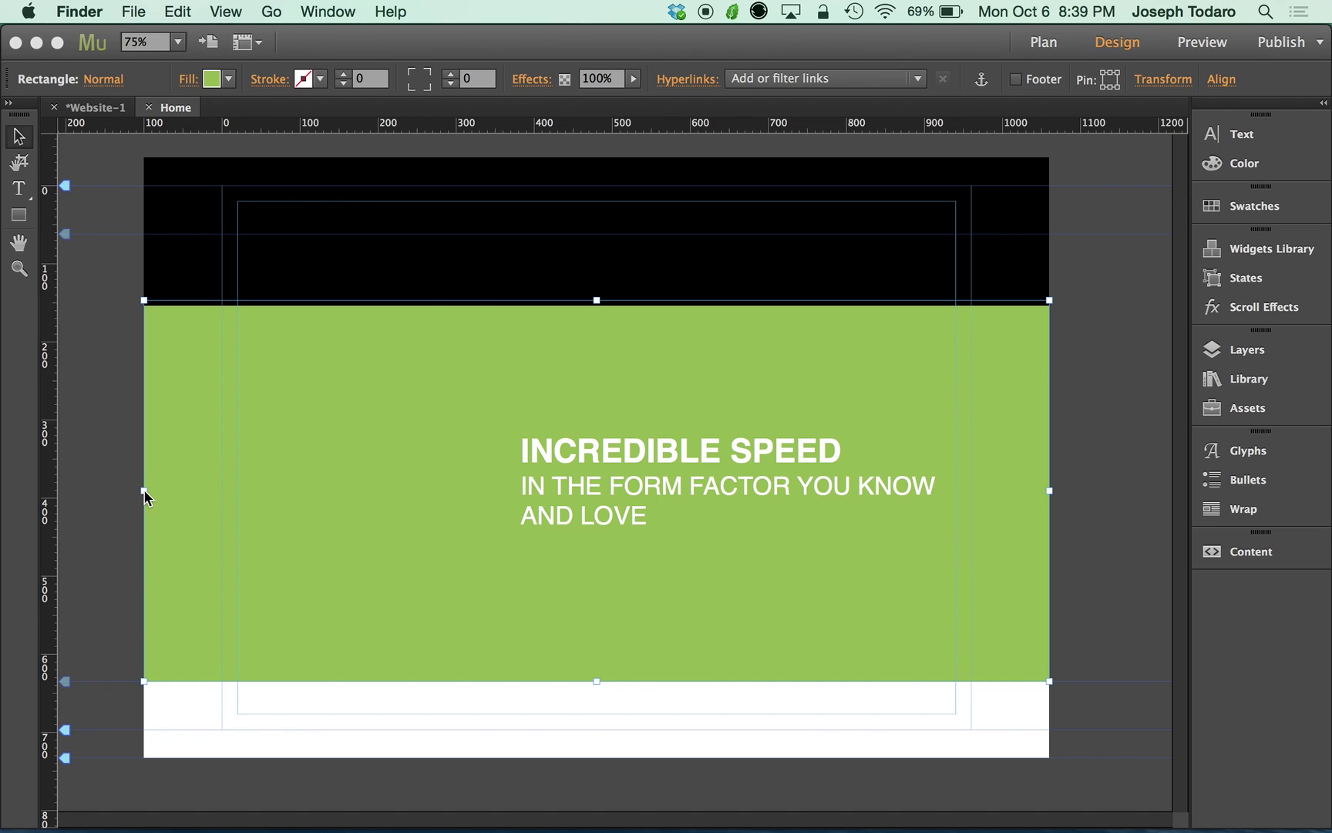
Stretch the green band across the full page width, then preview the page in the browser.
{"action": "left_click", "coordinate": [96, 469]}
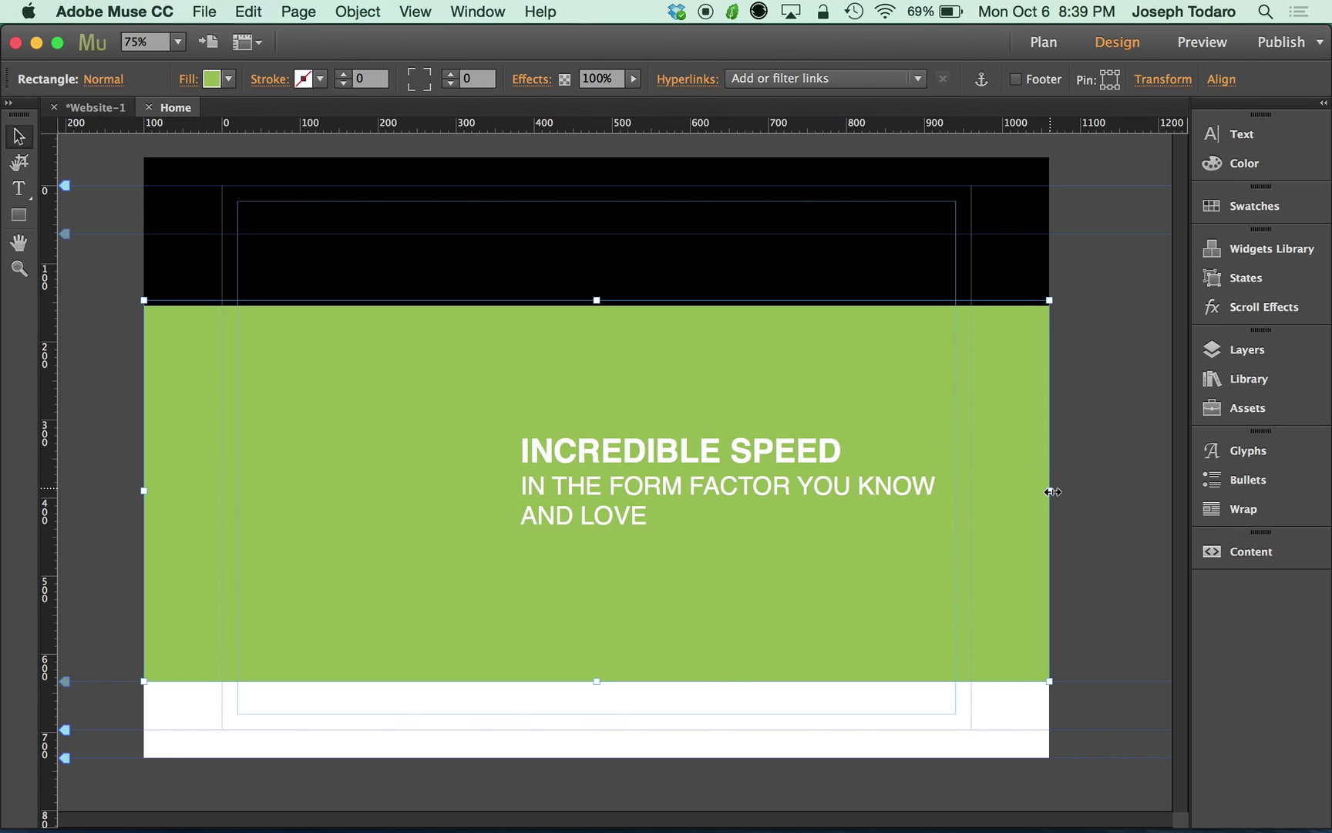
{"action": "mouse_move", "coordinate": [1050, 490]}
{"action": "left_mouse_down"}
{"action": "mouse_move", "coordinate": [1028, 492]}
{"action": "mouse_move", "coordinate": [1049, 491]}
{"action": "left_mouse_up"}
{"action": "left_click", "coordinate": [106, 479]}
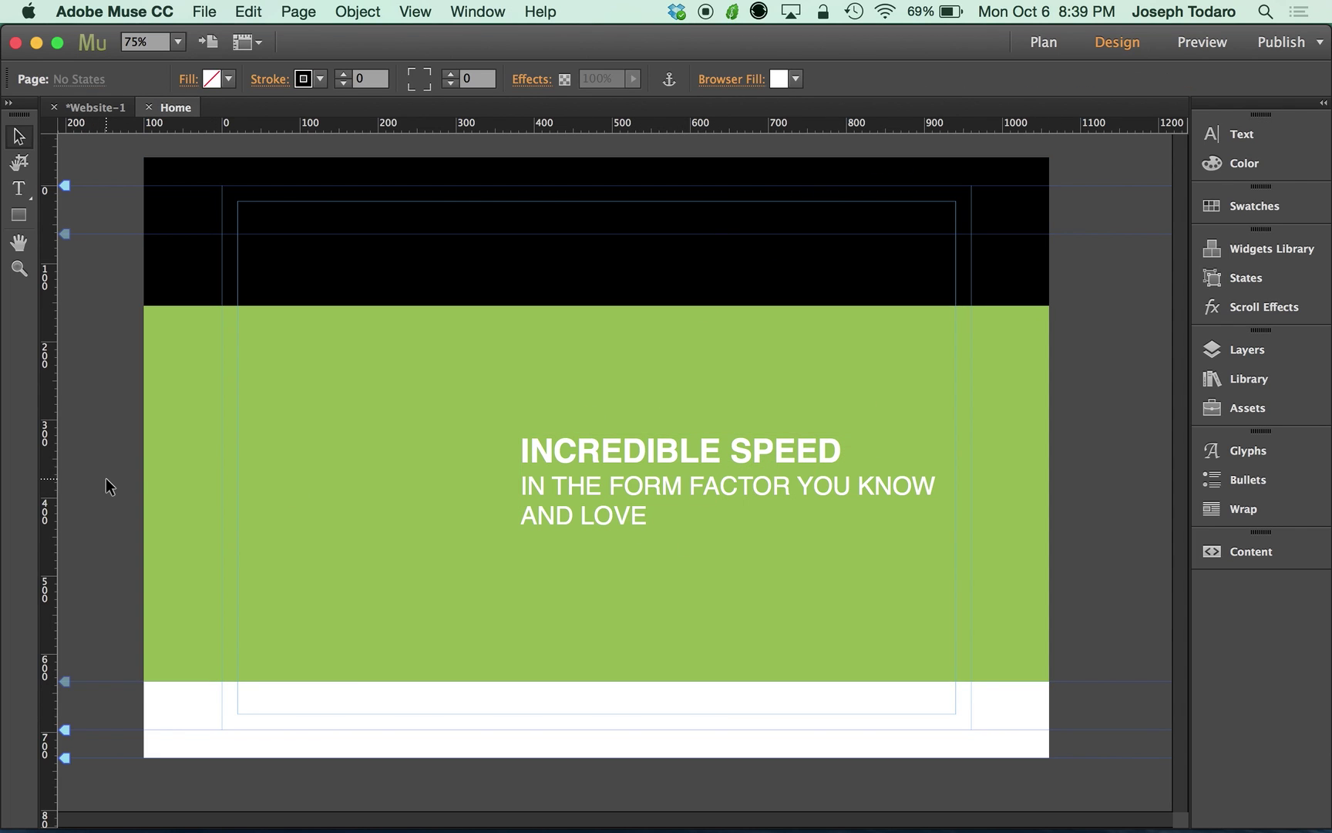
{"action": "key", "text": "super+shift+e"}
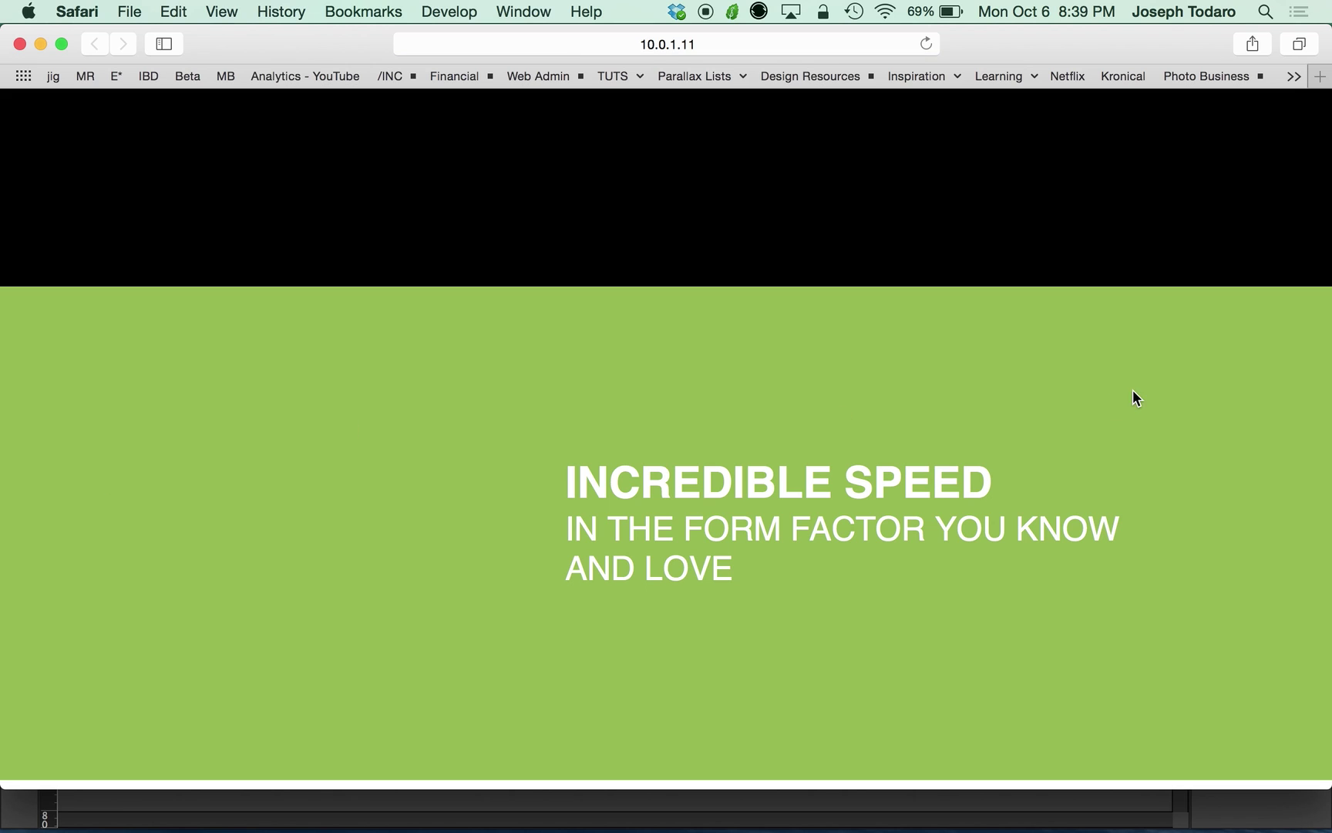
{"action": "left_click_drag", "start_coordinate": [1331, 370], "coordinate": [1330, 539]}
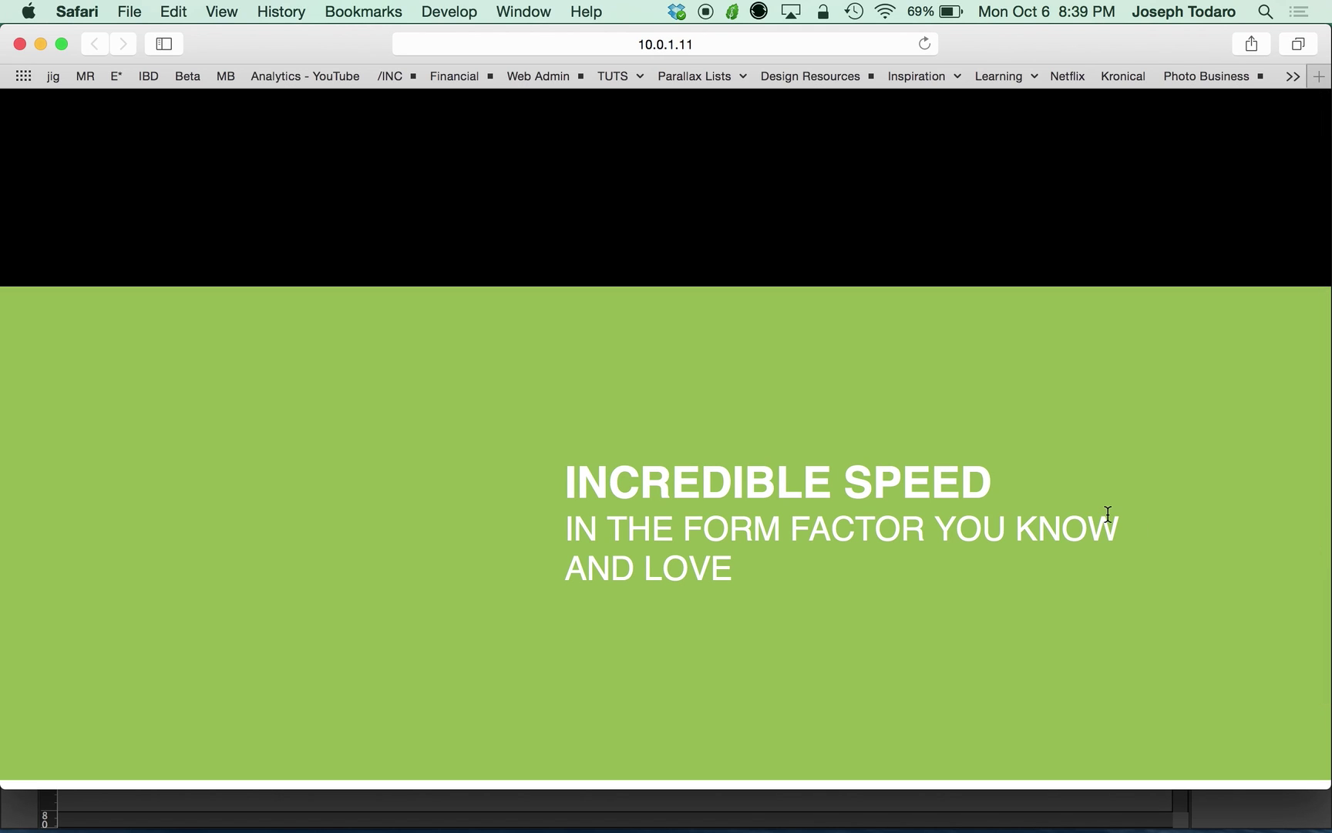
{"action": "key", "text": "super+w"}
{"action": "left_click", "coordinate": [222, 490]}
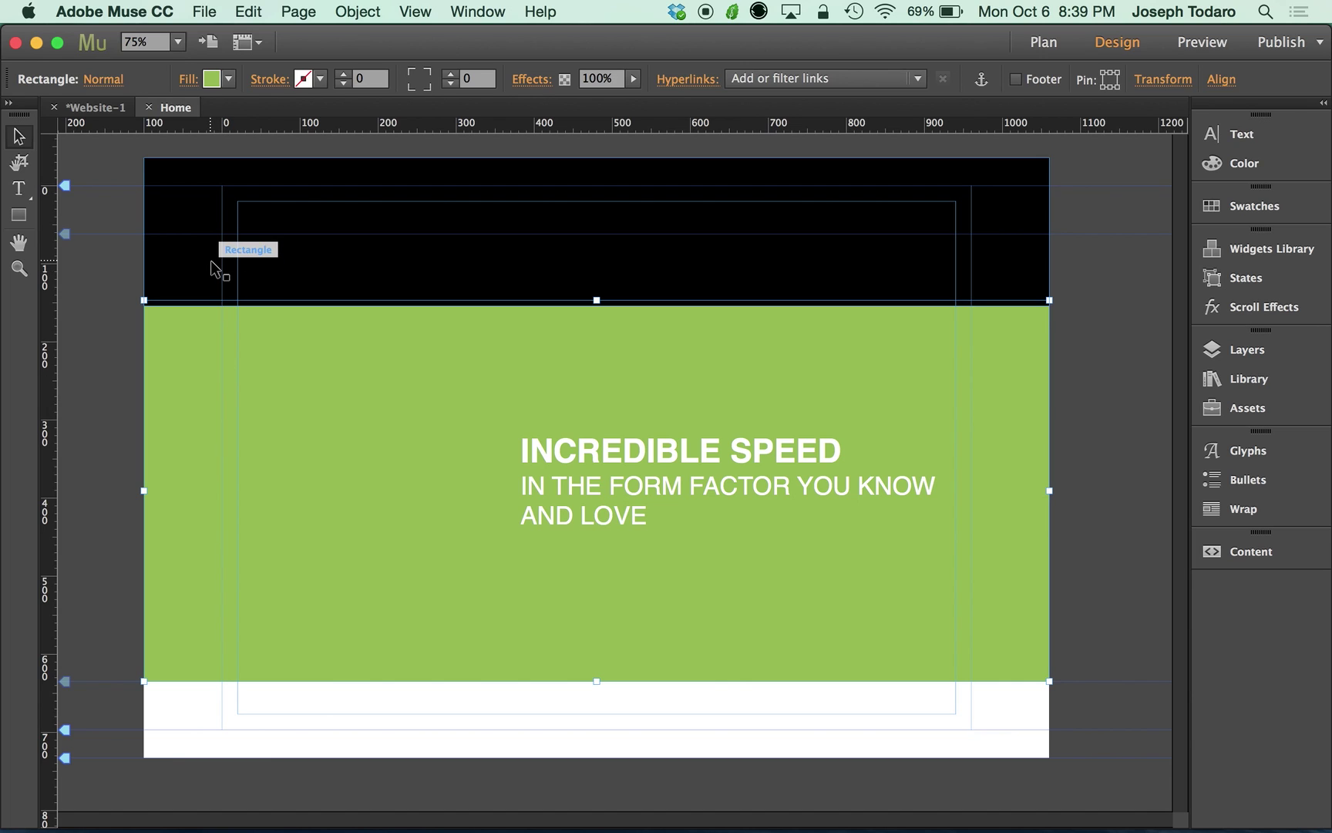
Fill the band with the Memory Card.svg image.
{"action": "left_click", "coordinate": [189, 80]}
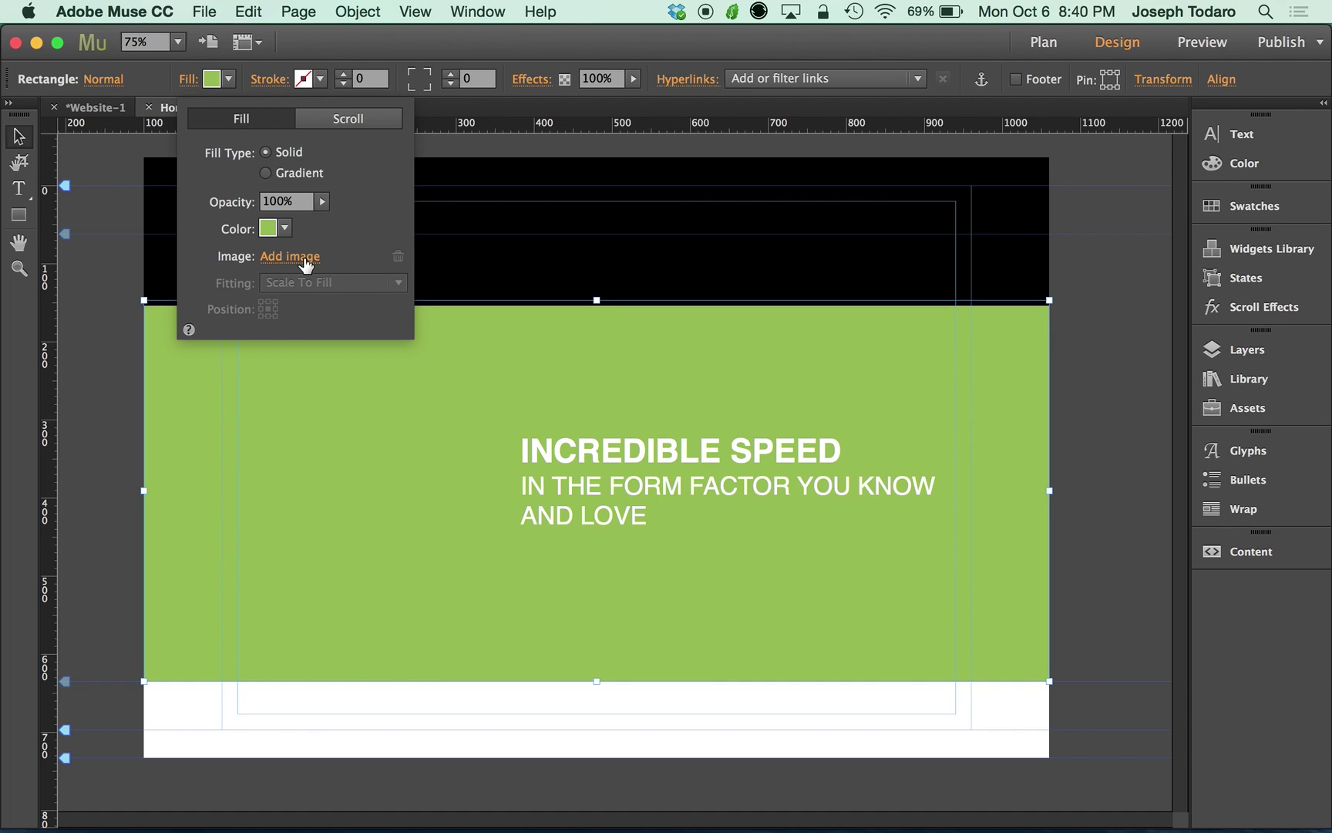
{"action": "left_click", "coordinate": [301, 257]}
{"action": "left_click", "coordinate": [863, 219]}
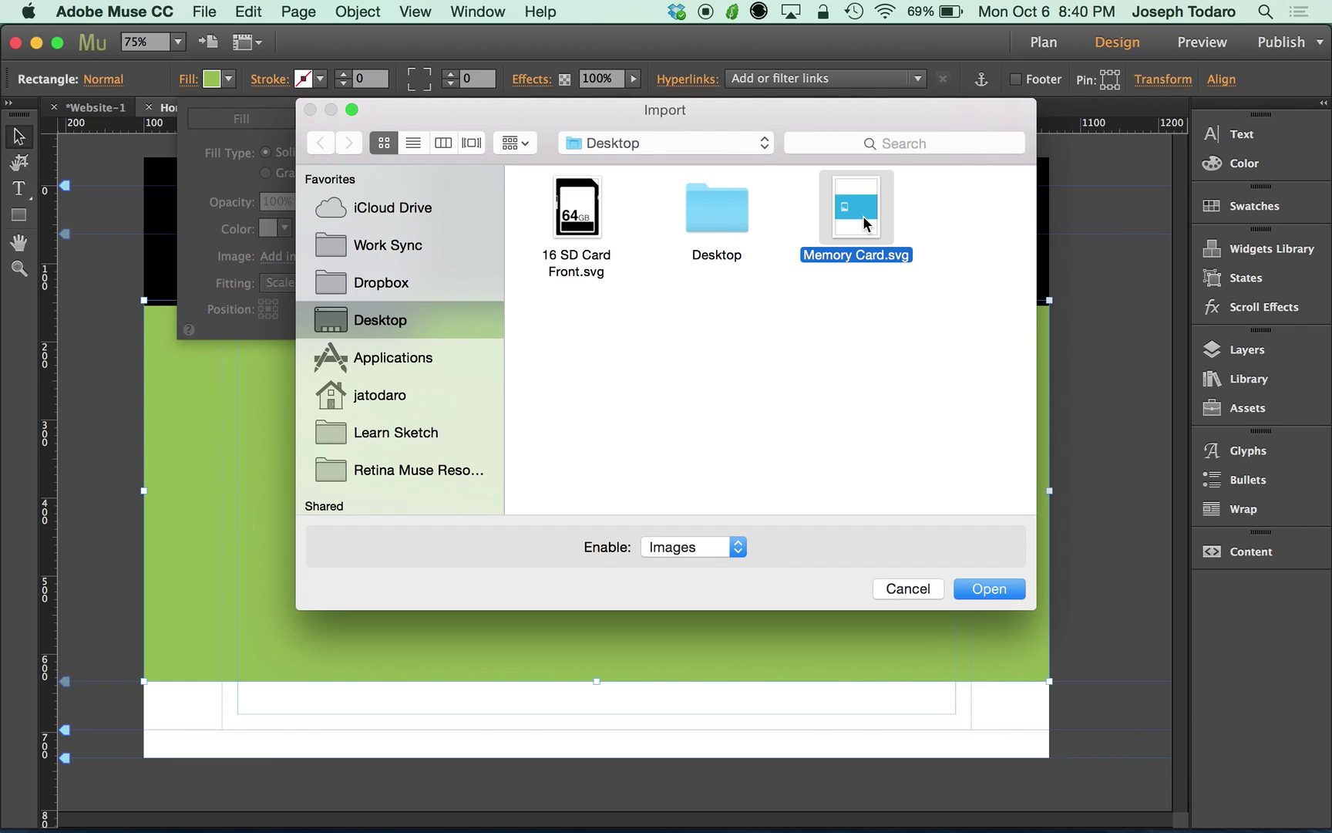
{"action": "left_click", "coordinate": [986, 589]}
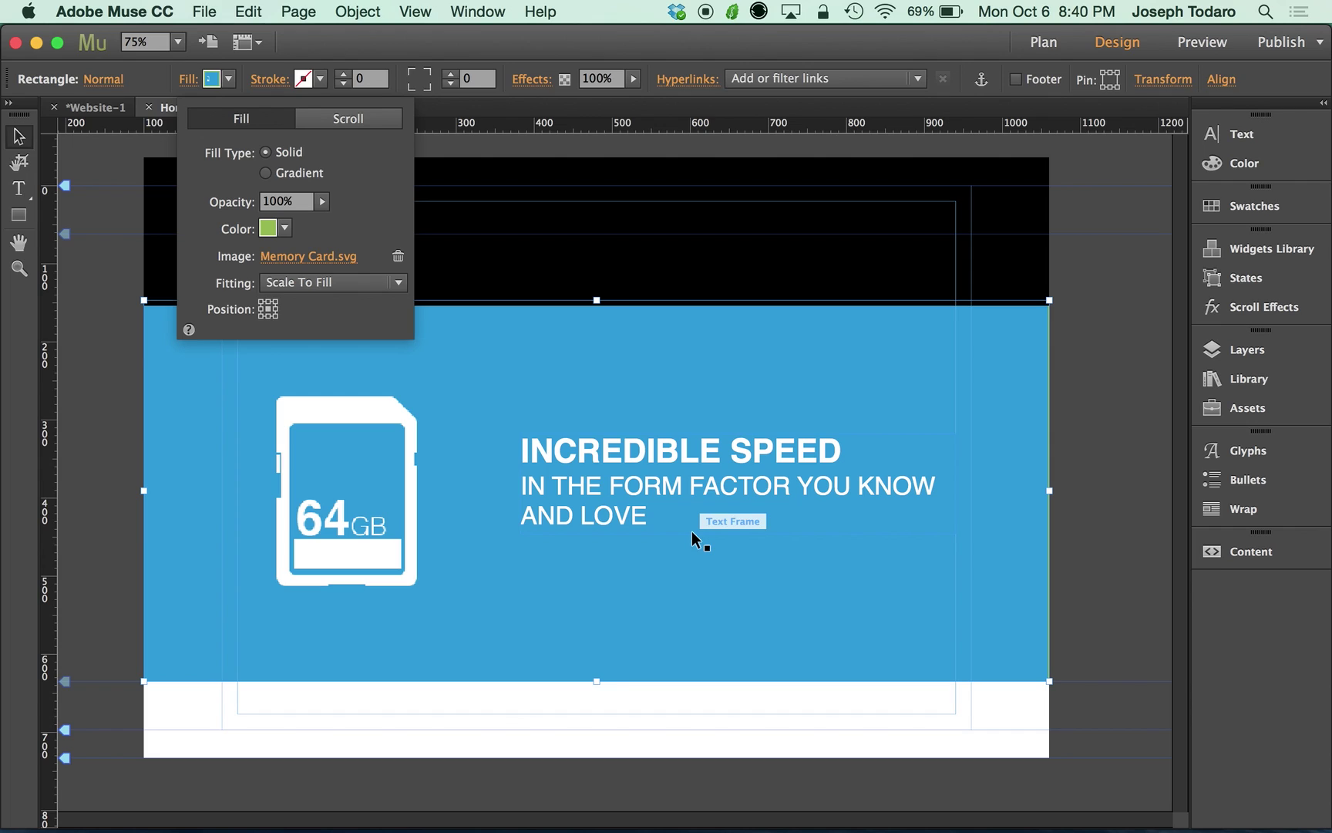
Centre the Memory Card.svg fill image in the band and deselect it.
{"action": "left_click", "coordinate": [264, 305]}
{"action": "left_click", "coordinate": [269, 310]}
{"action": "left_click", "coordinate": [108, 400]}
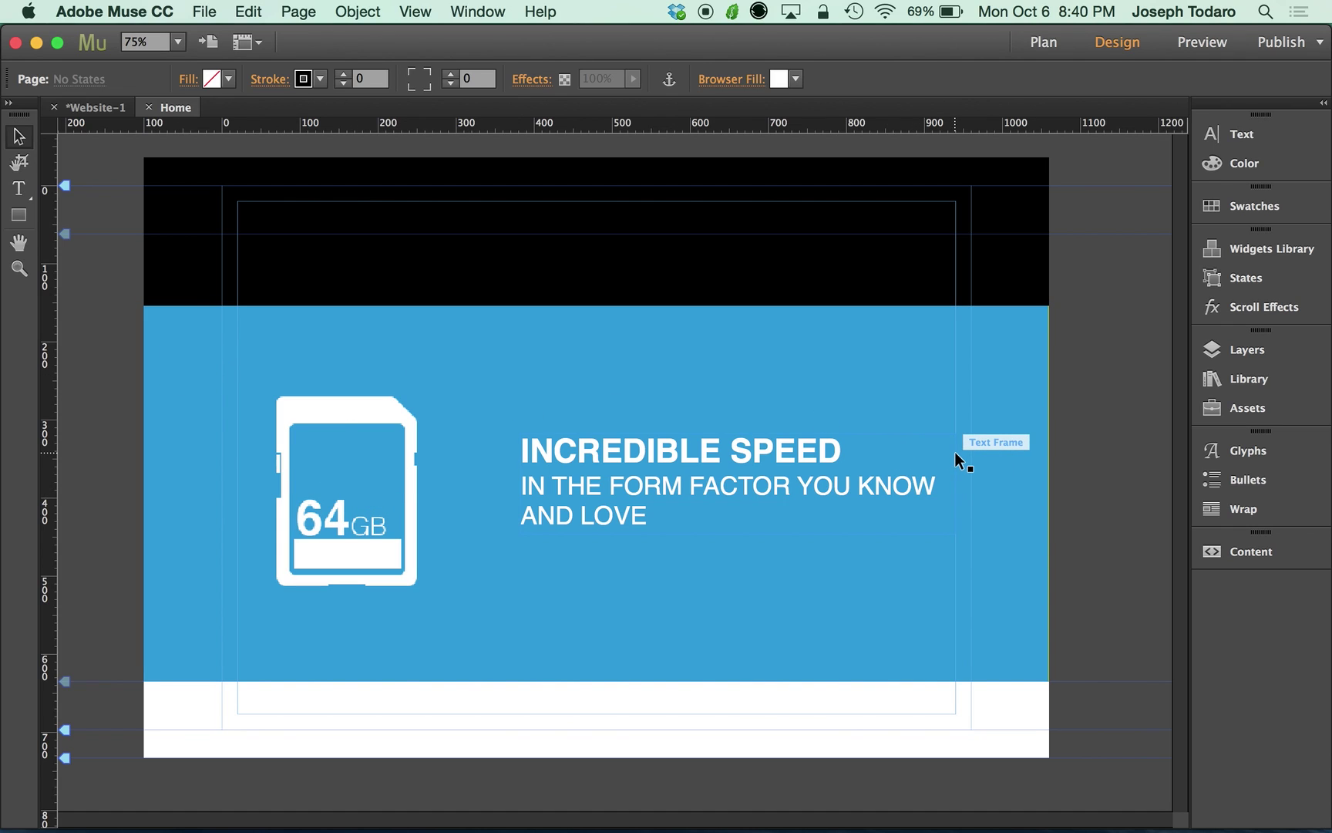
{"action": "key", "text": "super+shift+e"}
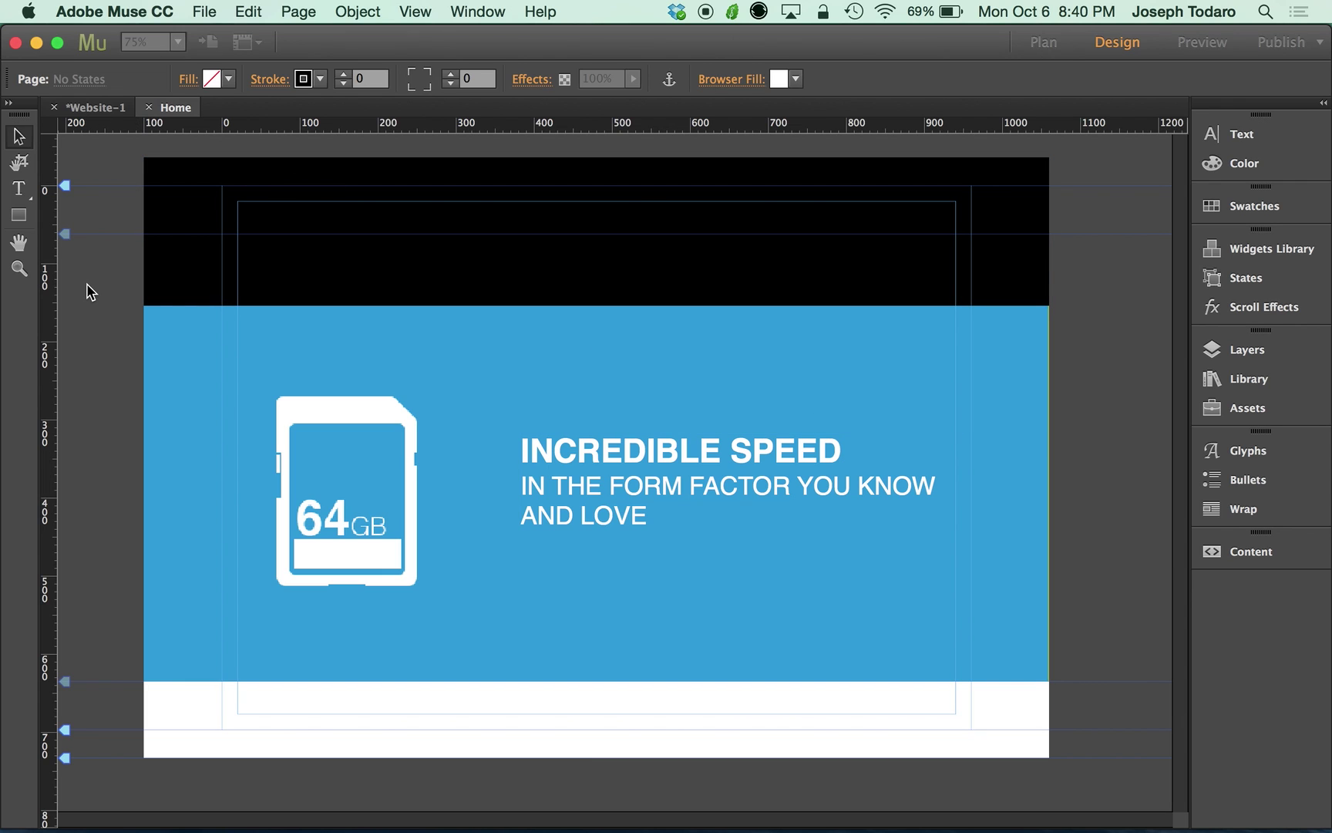
{"action": "left_click_drag", "start_coordinate": [1328, 407], "coordinate": [1176, 433]}
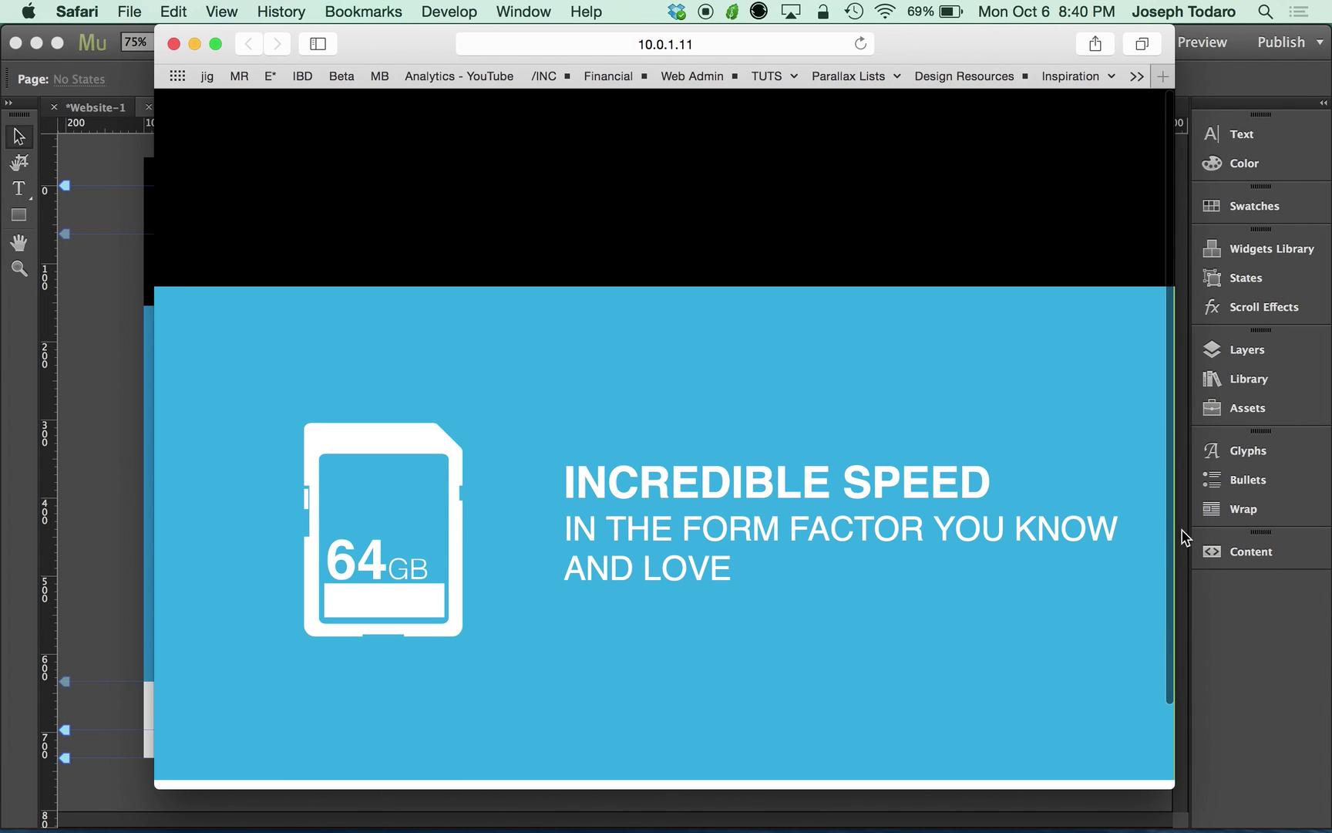
{"action": "left_click_drag", "start_coordinate": [1175, 540], "coordinate": [1331, 527]}
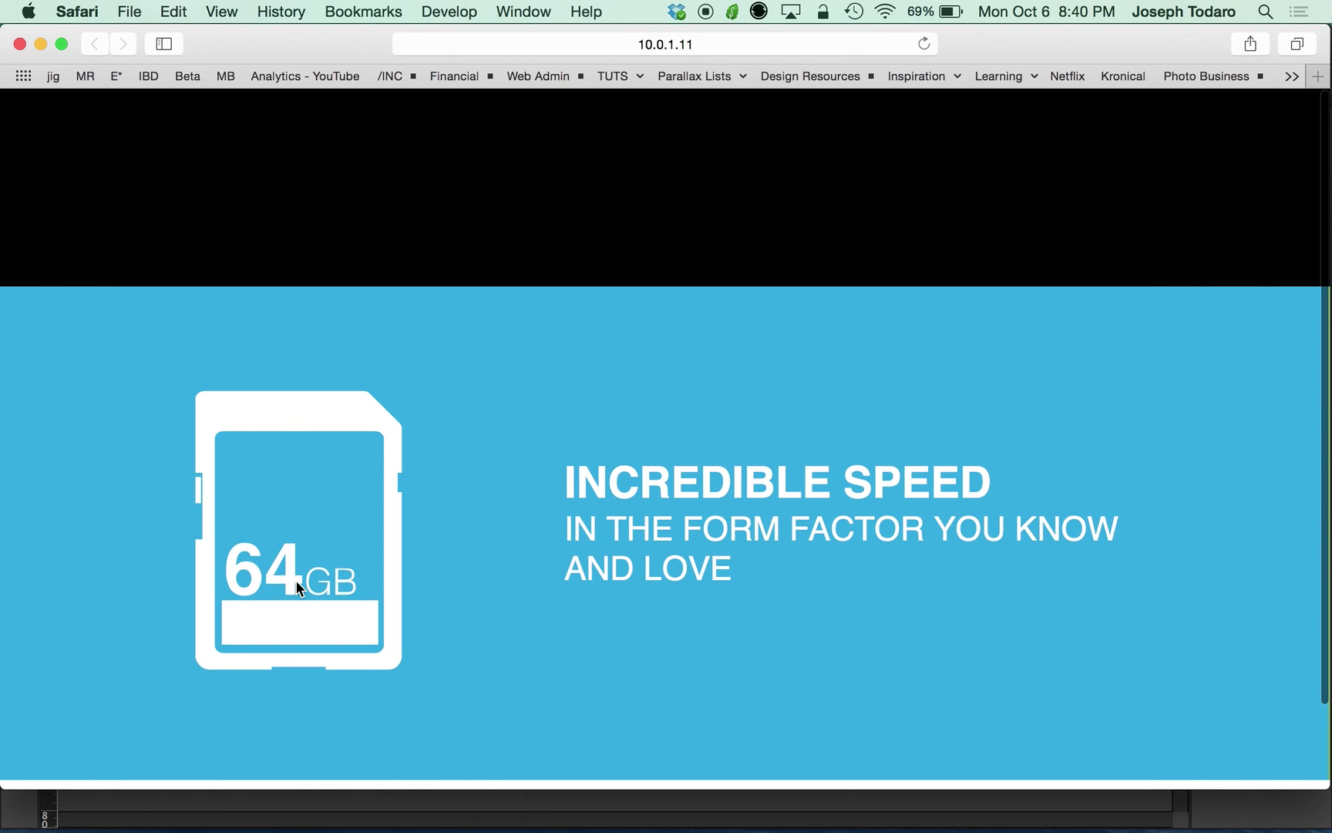
{"action": "left_click_drag", "start_coordinate": [1328, 370], "coordinate": [1331, 414]}
{"action": "scroll", "coordinate": [224, 612], "scroll_direction": "down", "scroll_amount": 5}
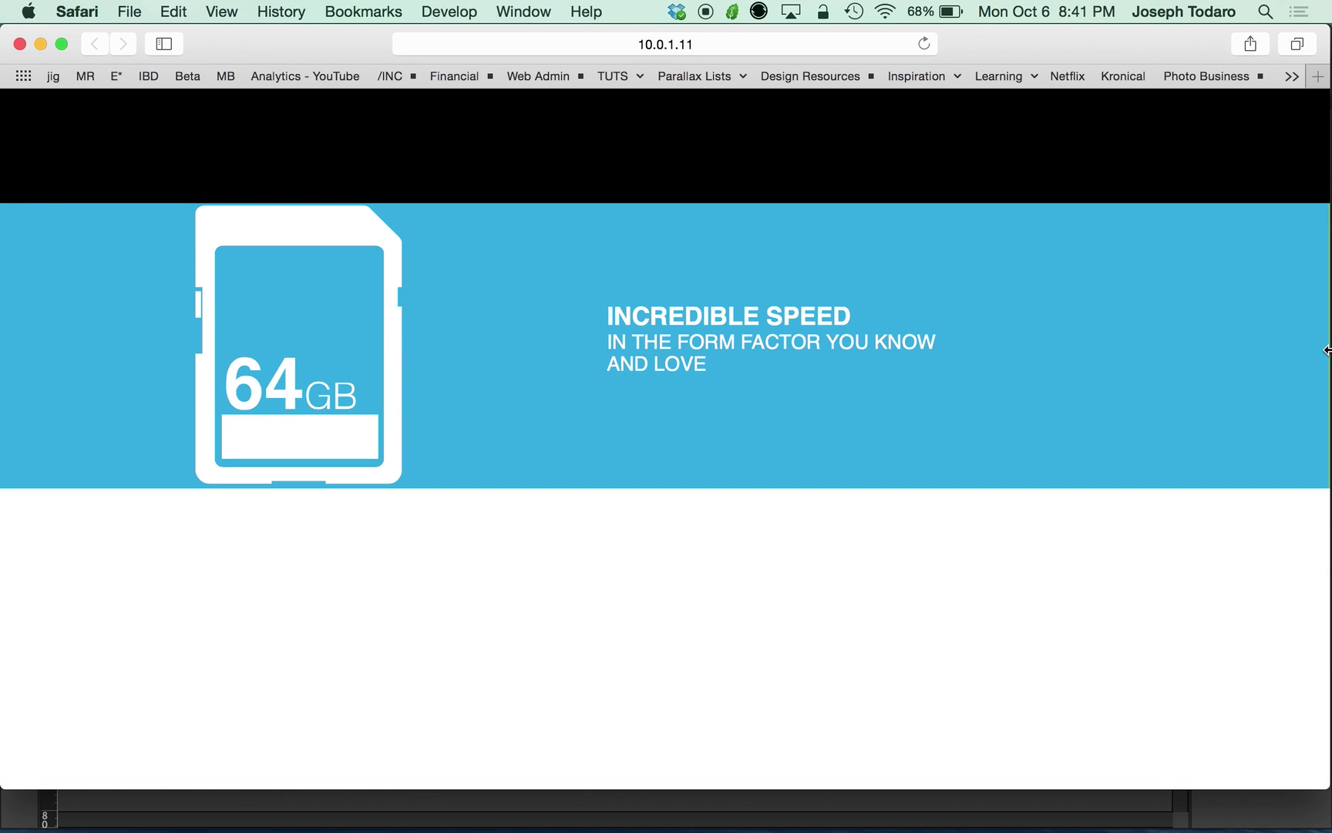
{"action": "left_click_drag", "start_coordinate": [1328, 352], "coordinate": [1002, 414]}
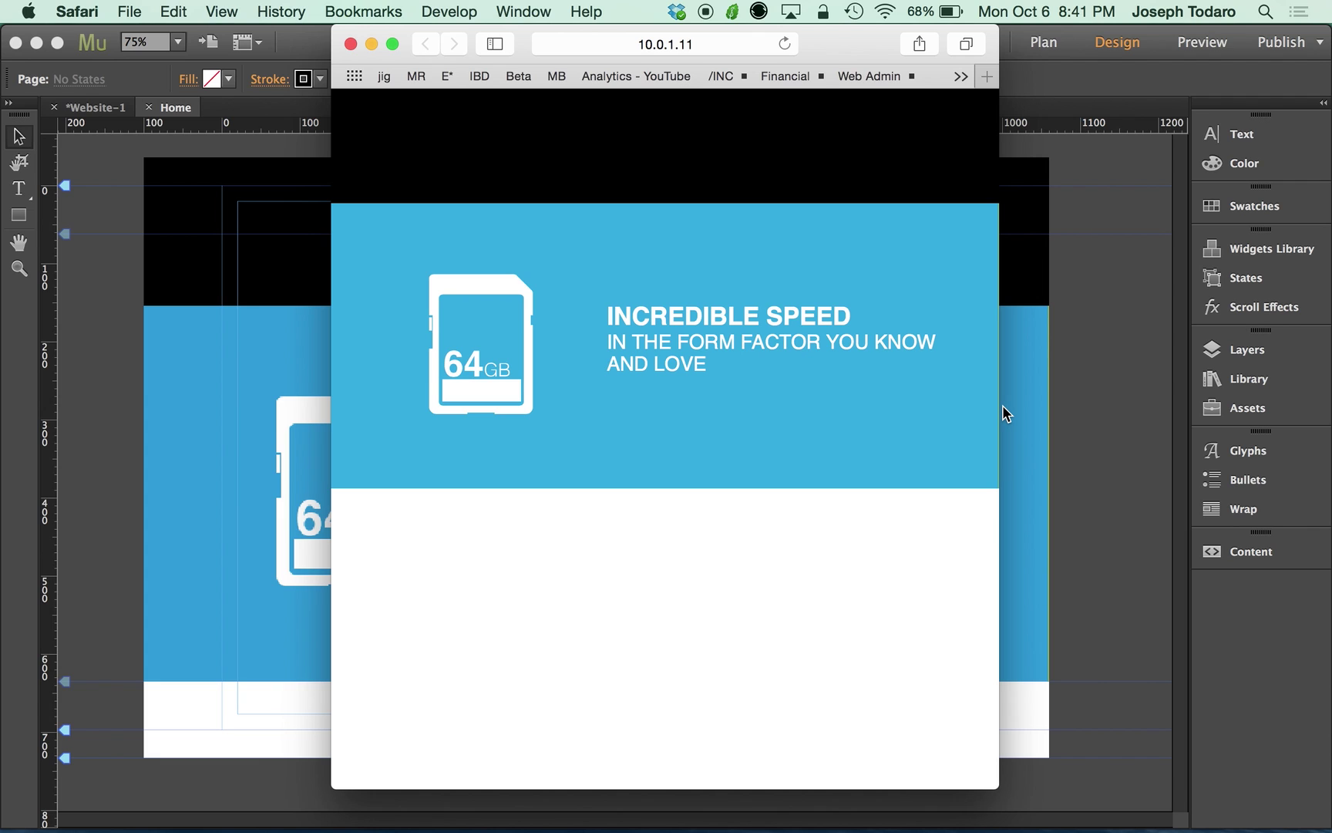
{"action": "left_click_drag", "start_coordinate": [1002, 407], "coordinate": [1062, 378]}
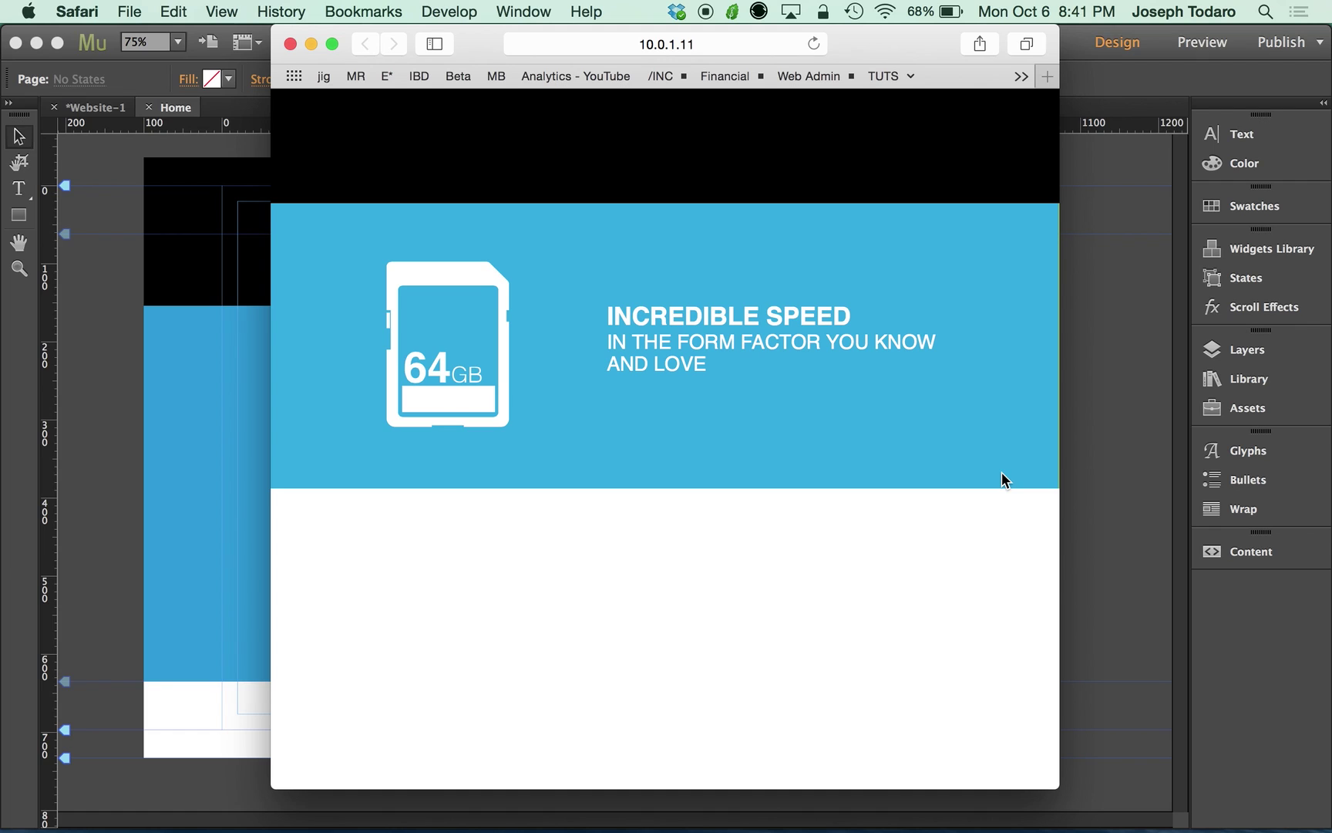
{"action": "left_click", "coordinate": [1094, 476]}
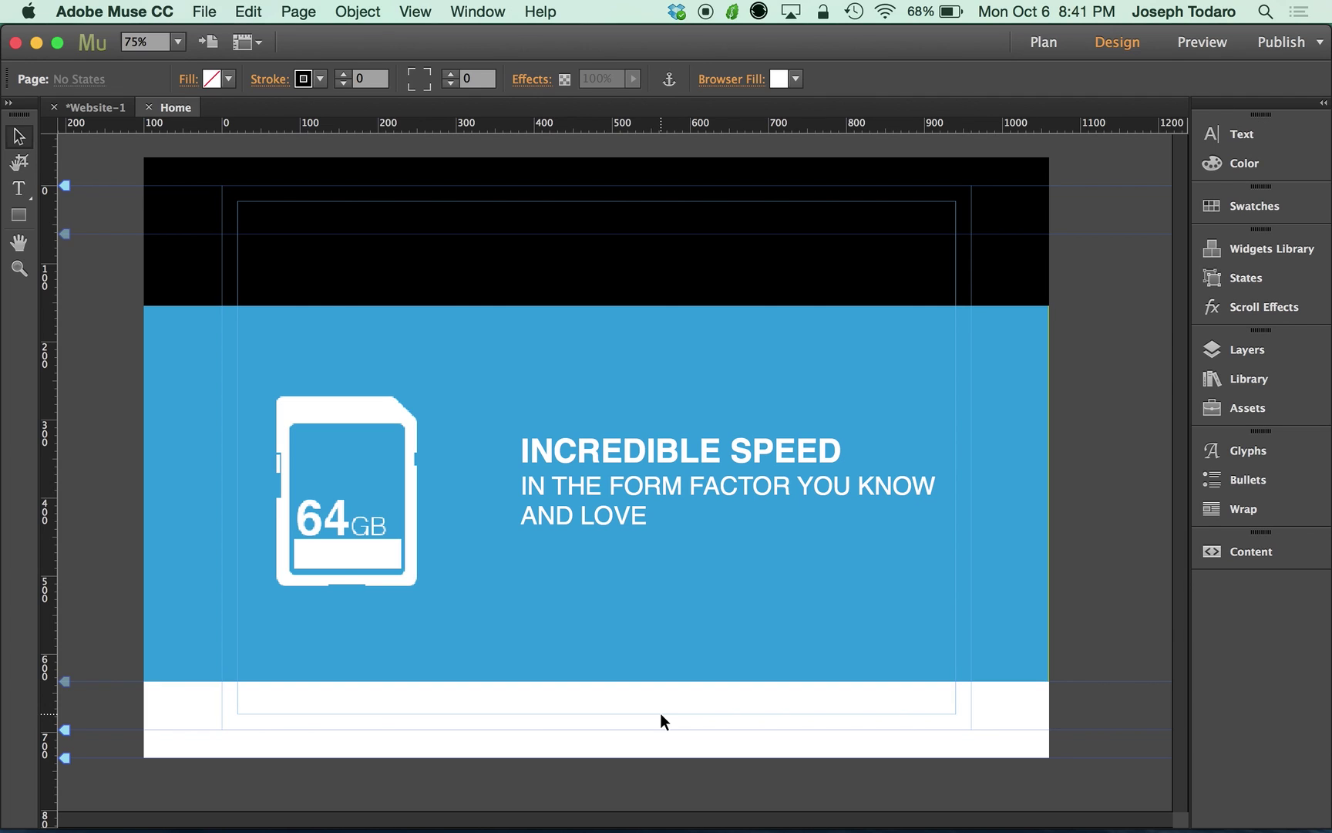
{"action": "left_click", "coordinate": [397, 554]}
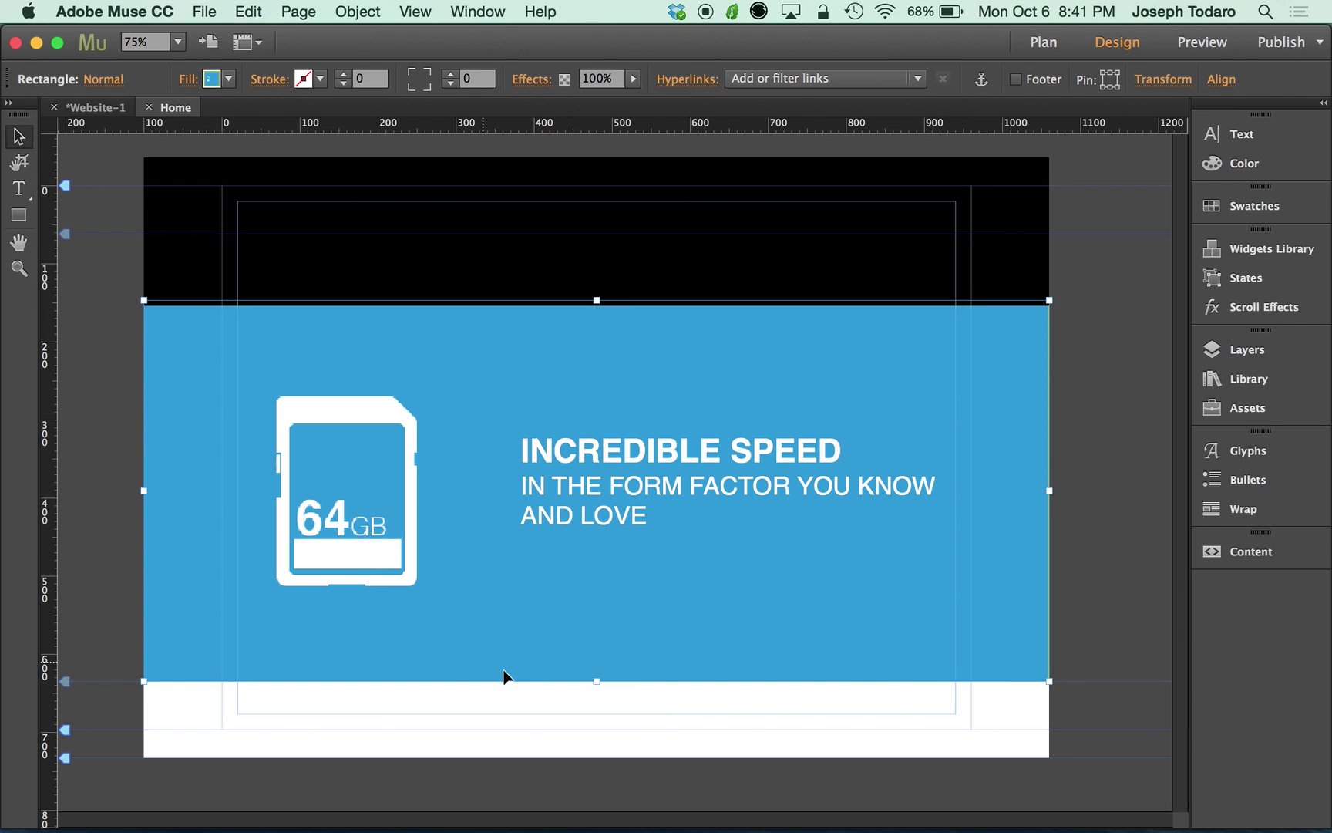
{"action": "left_click", "coordinate": [624, 717]}
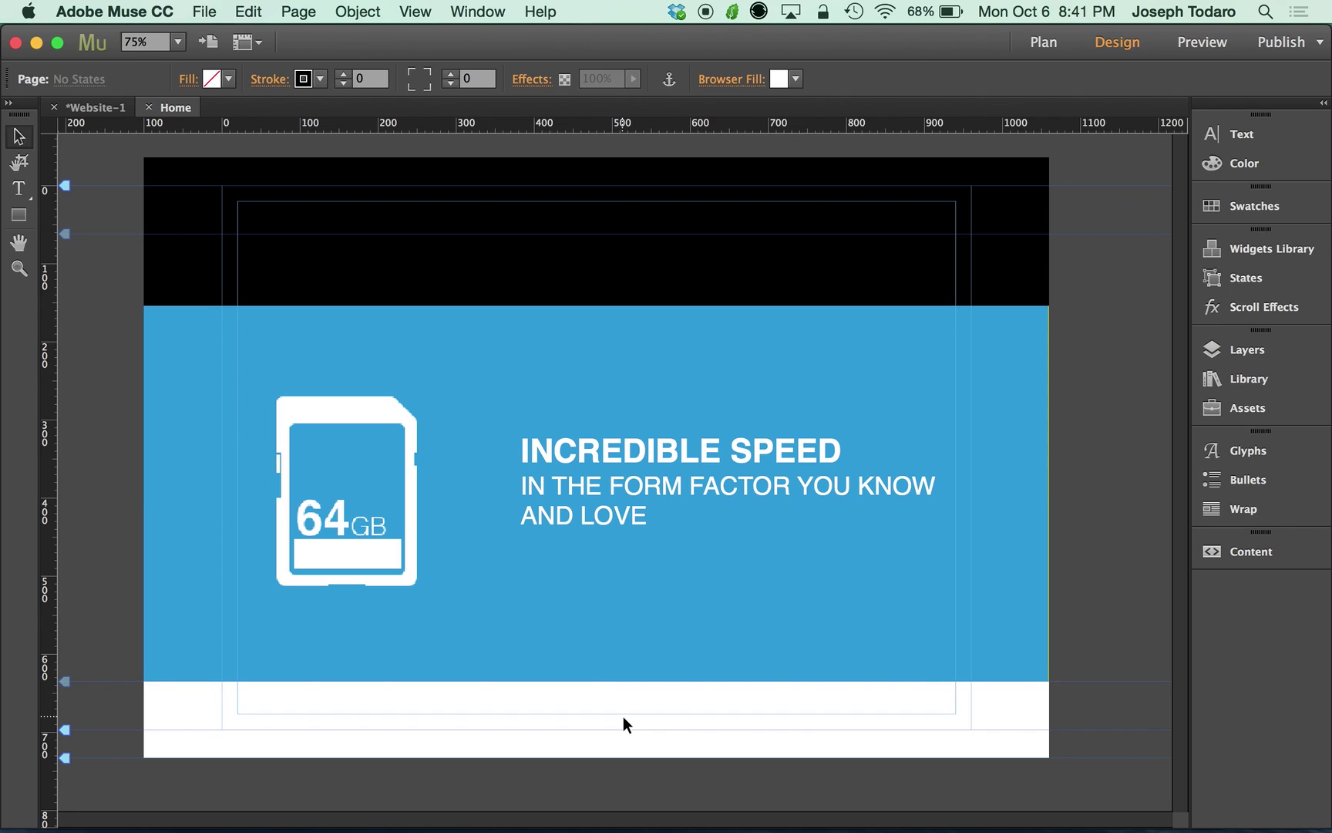